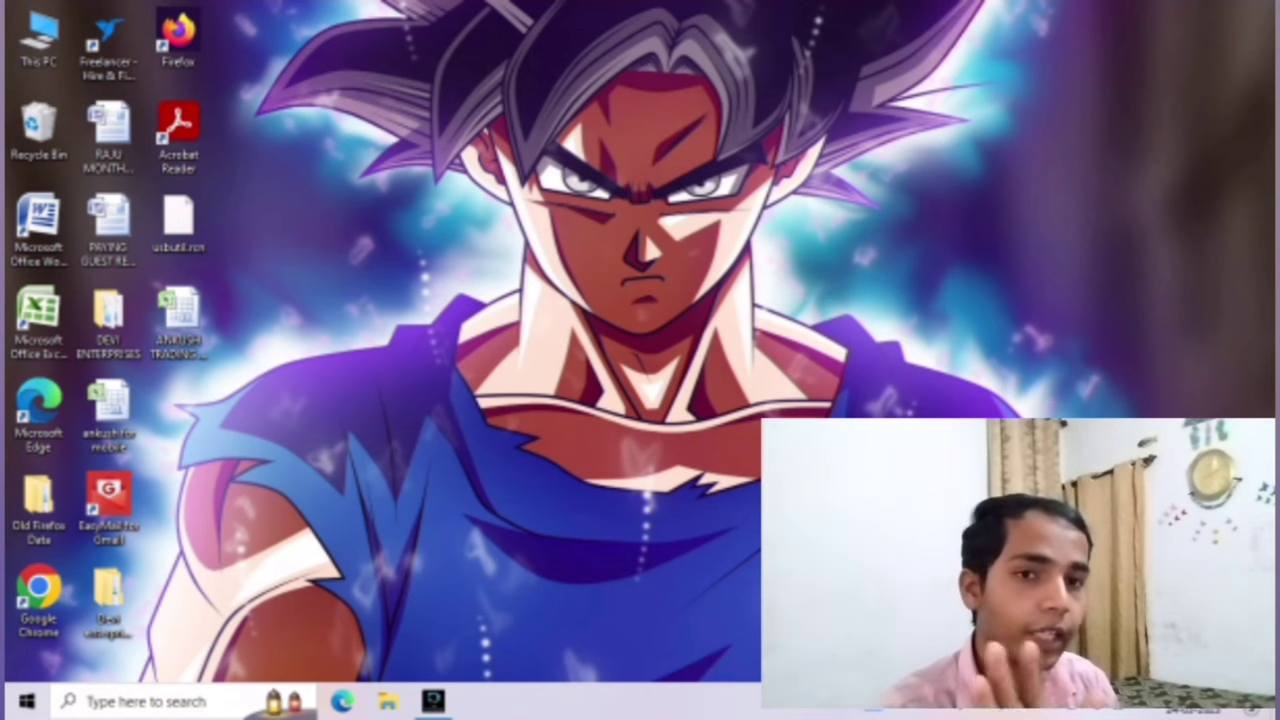
# Launch USBUtil v2.2 rev1.0_English from the USBUTIL v2.2 rev1.0 EN_Update folder in drive E's downloads, dismiss its welcome message and close it
pyautogui.press('super+e')
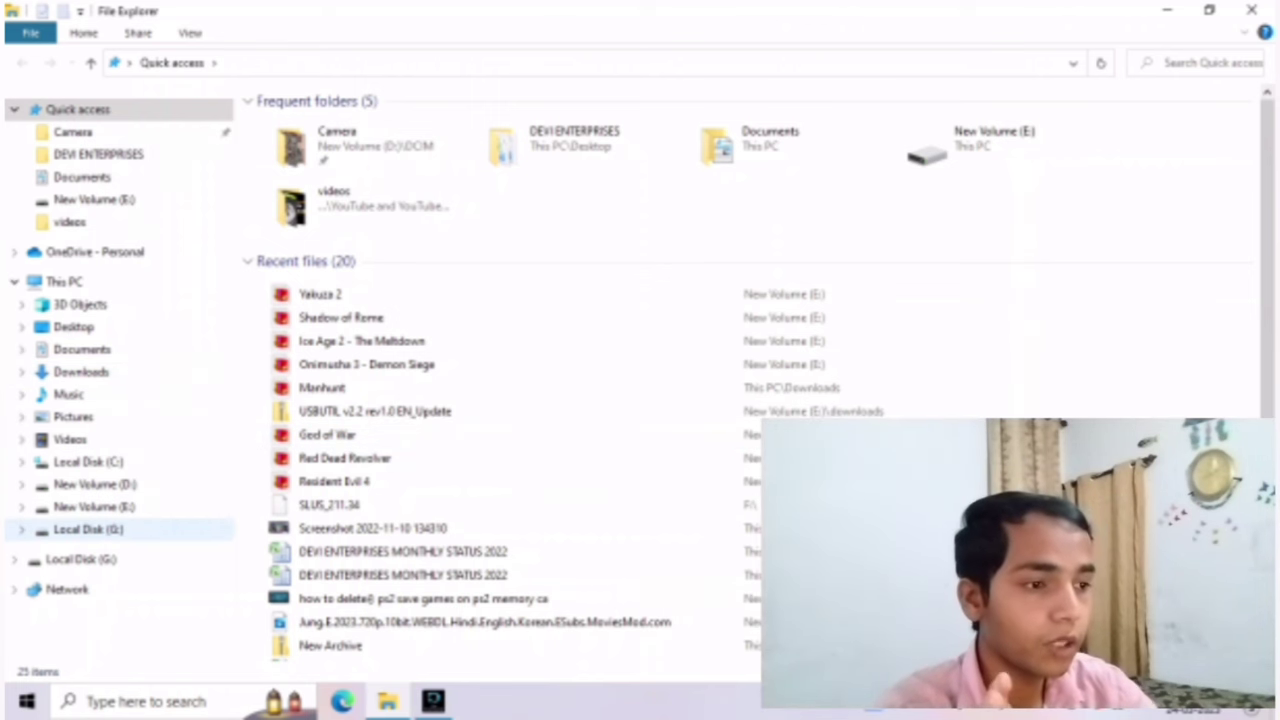
pyautogui.click(94, 506)
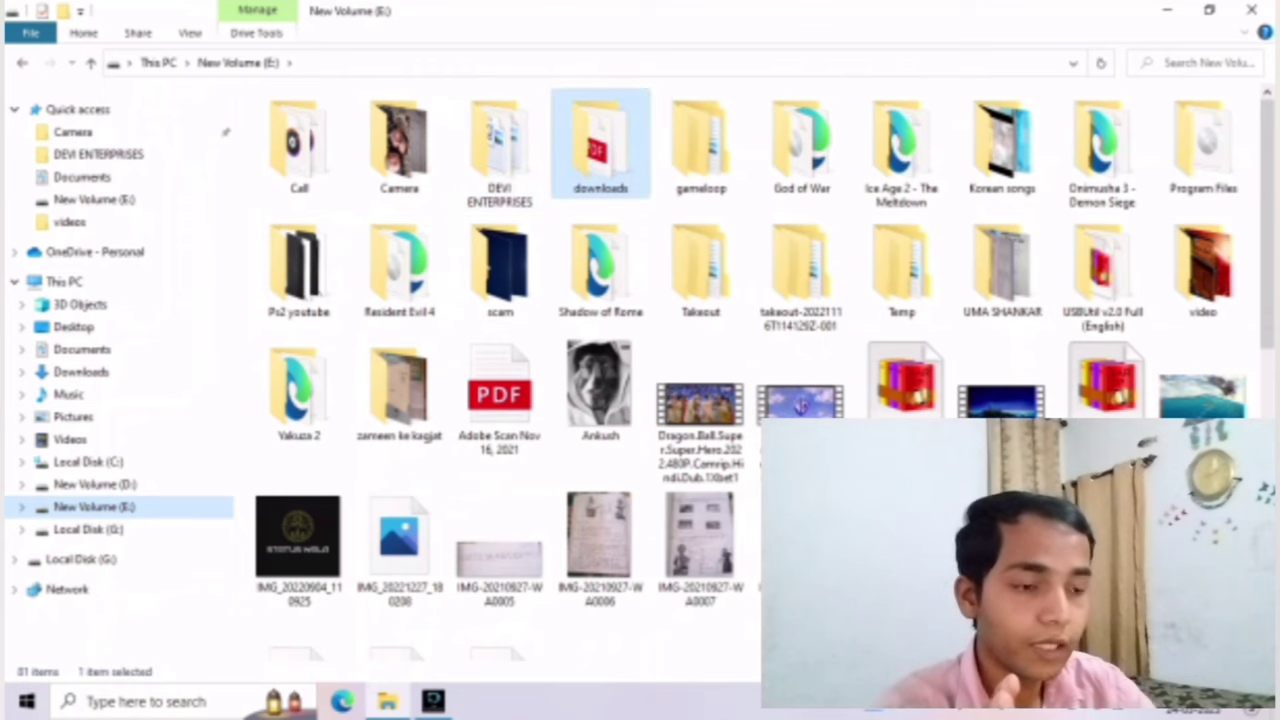
pyautogui.click(600, 145)
pyautogui.doubleClick(600, 145)
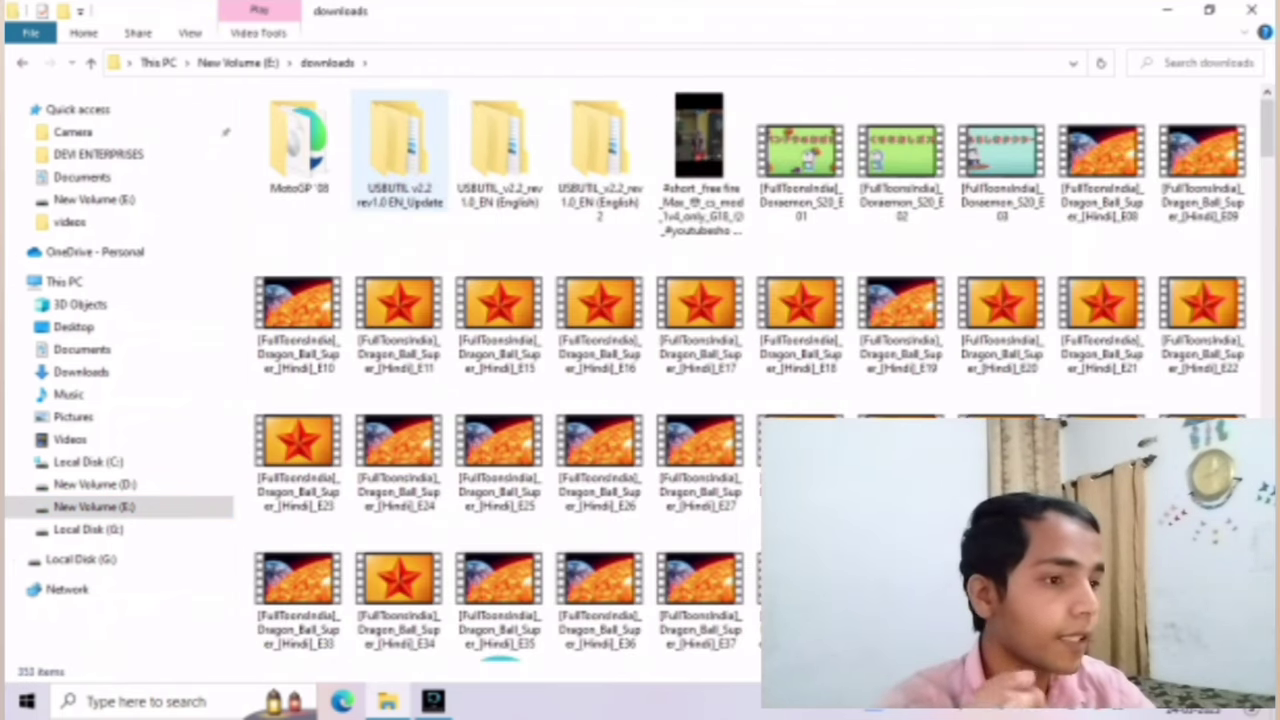
pyautogui.doubleClick(399, 145)
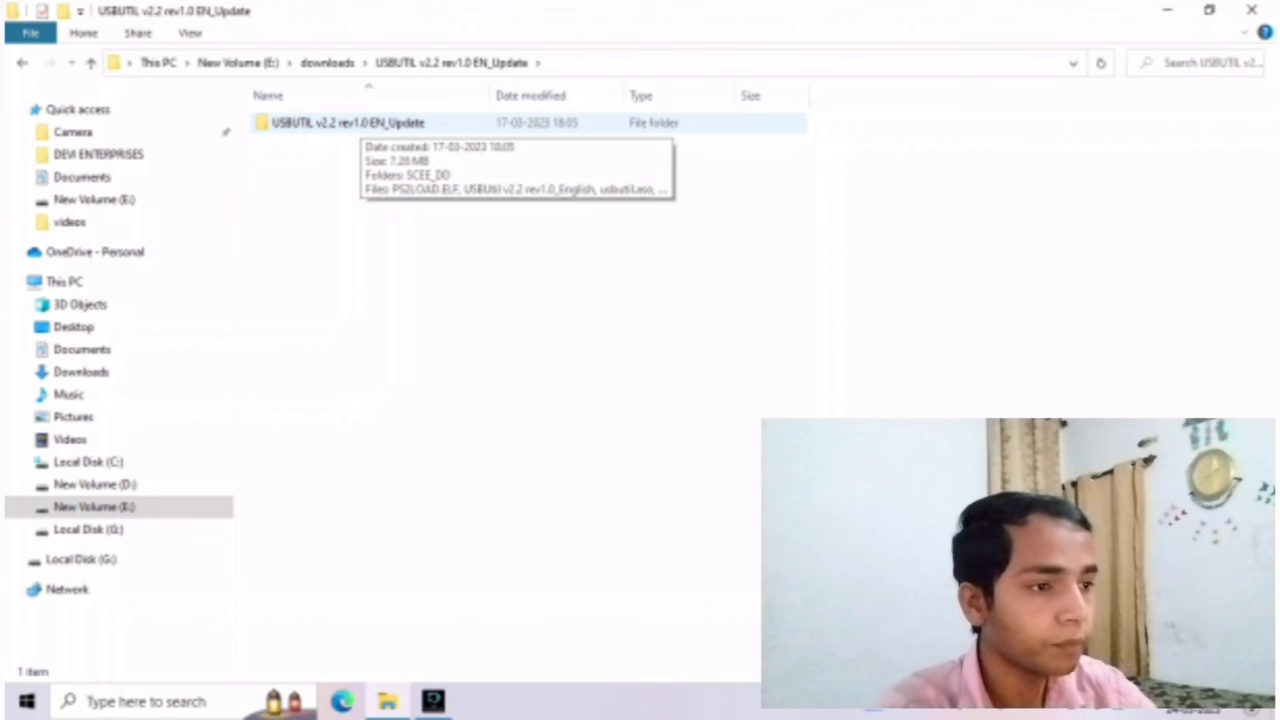
pyautogui.doubleClick(362, 123)
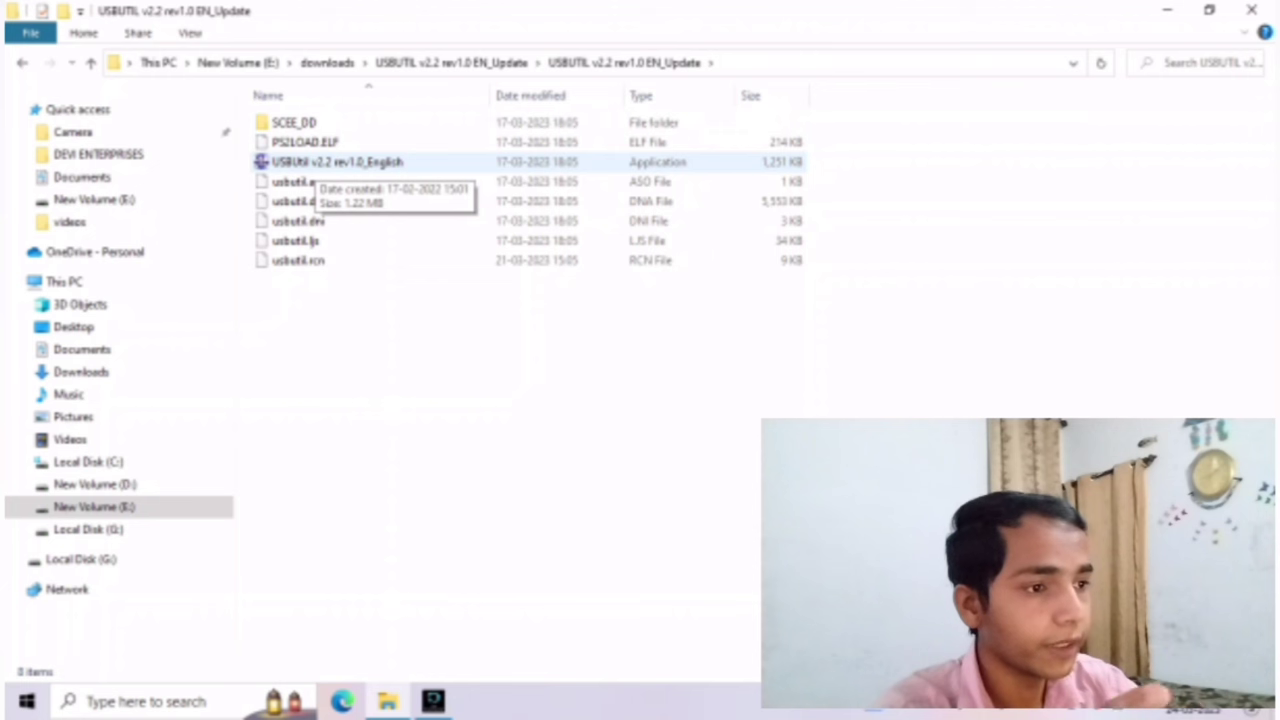
pyautogui.doubleClick(305, 165)
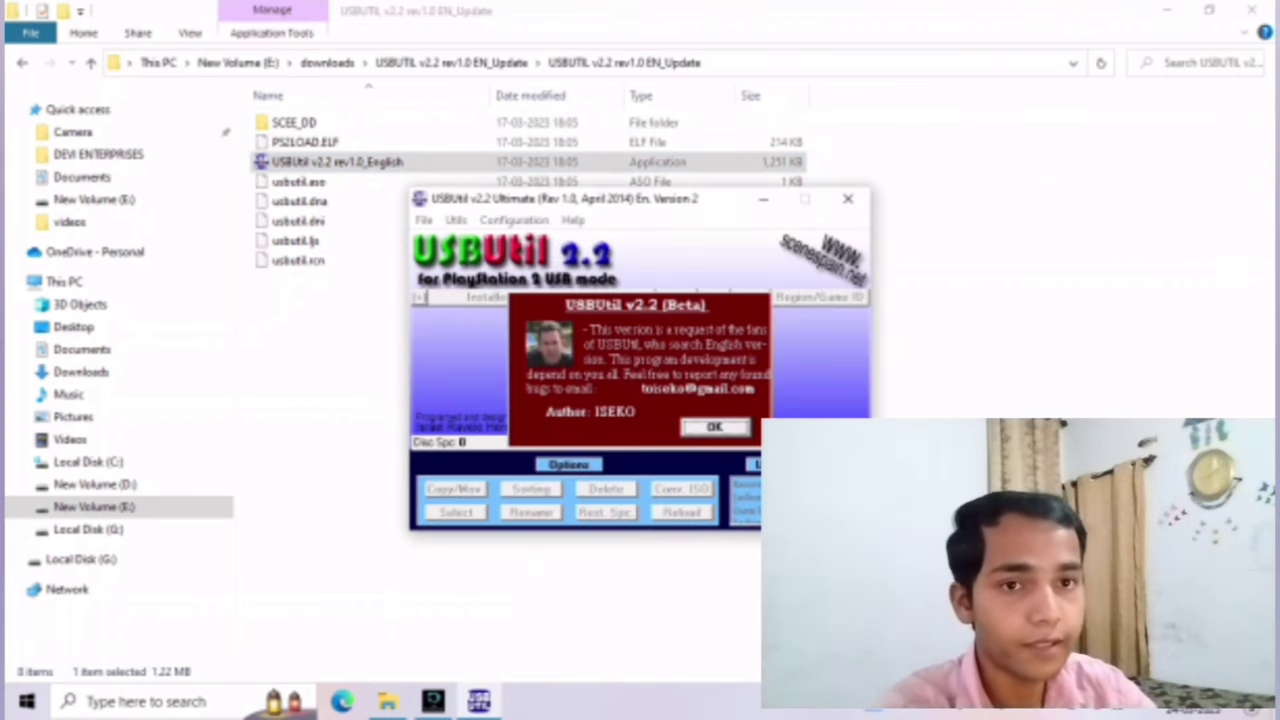
pyautogui.press('Return')
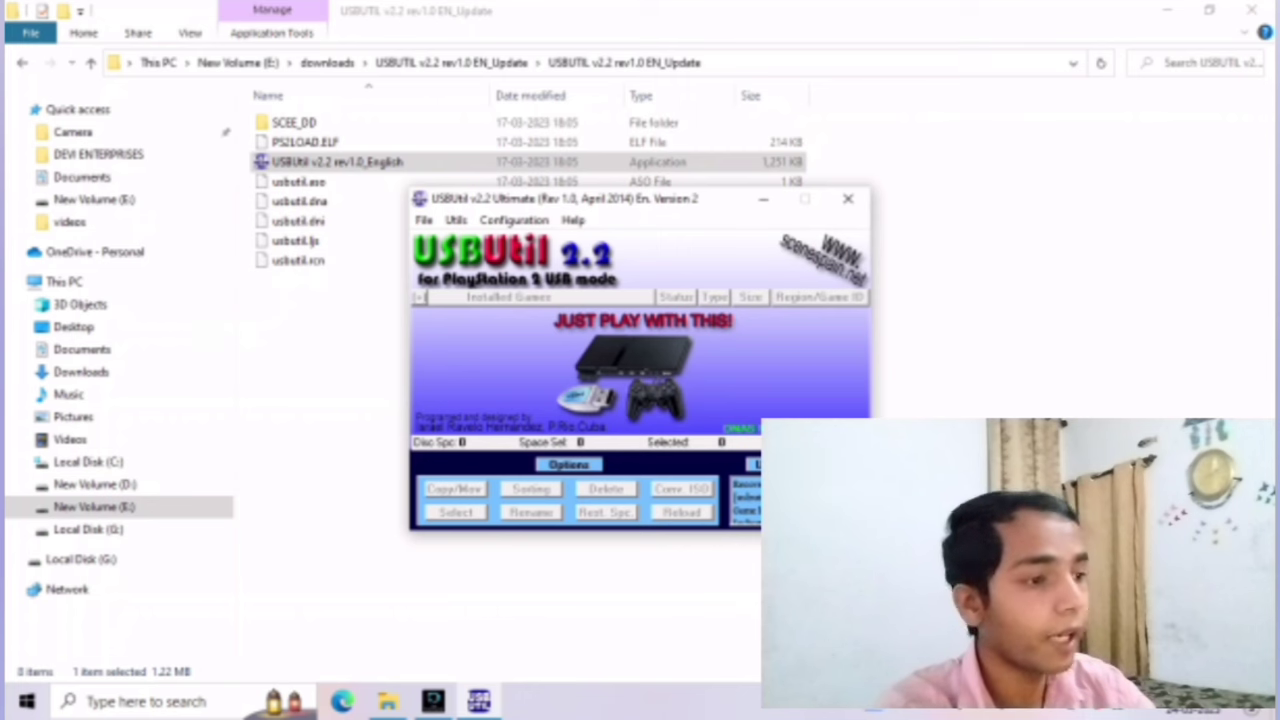
pyautogui.click(848, 198)
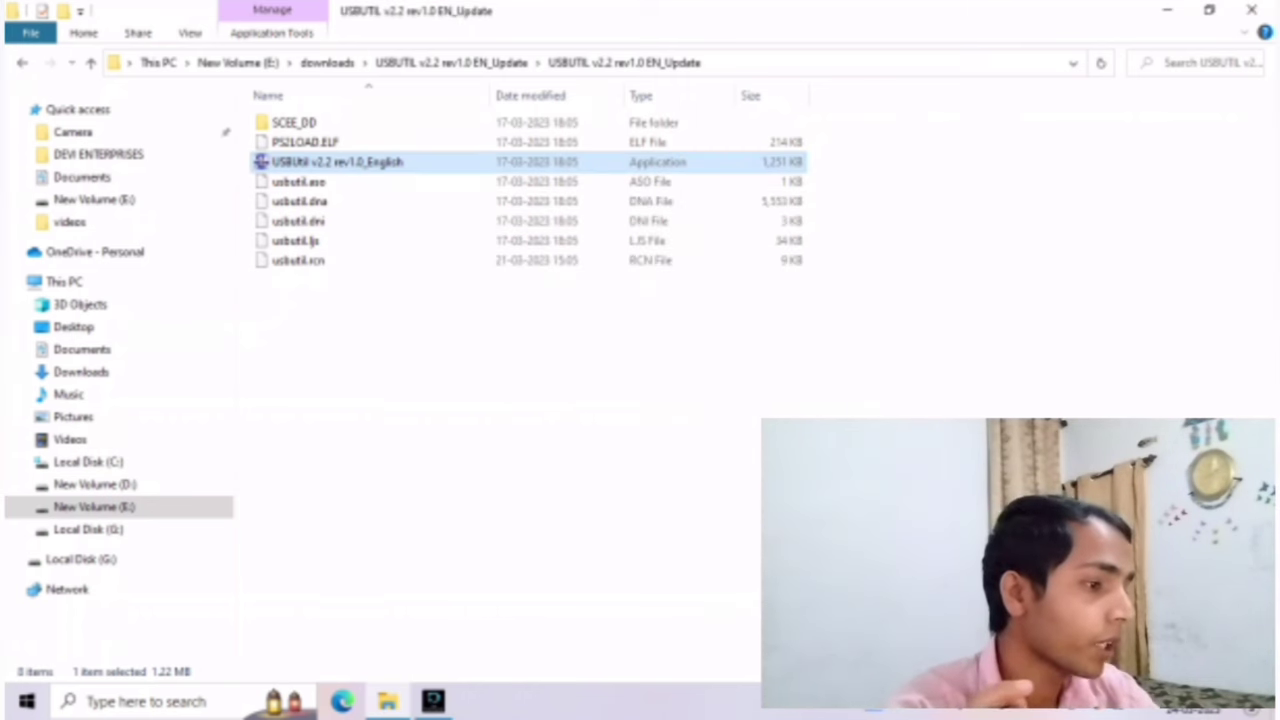
# Return to drive E's downloads folder and inspect the contents of the MotoGP '08 folder
pyautogui.press('BackSpace')
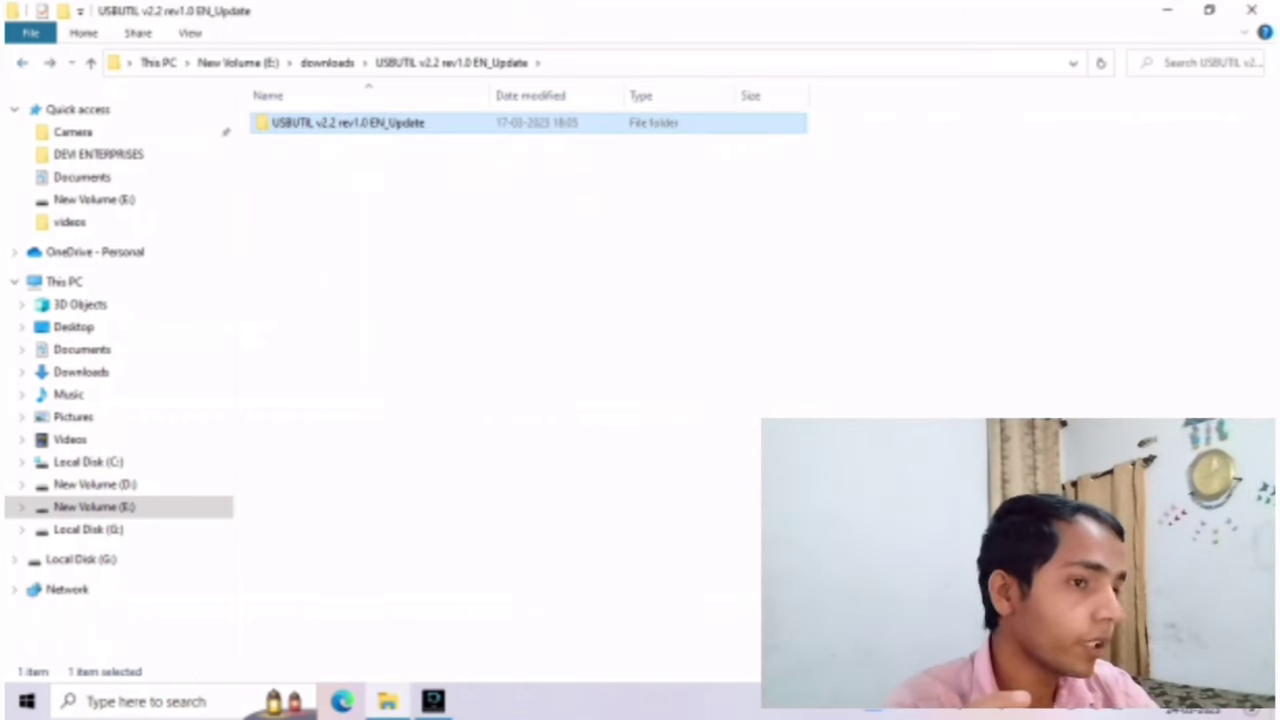
pyautogui.press('BackSpace')
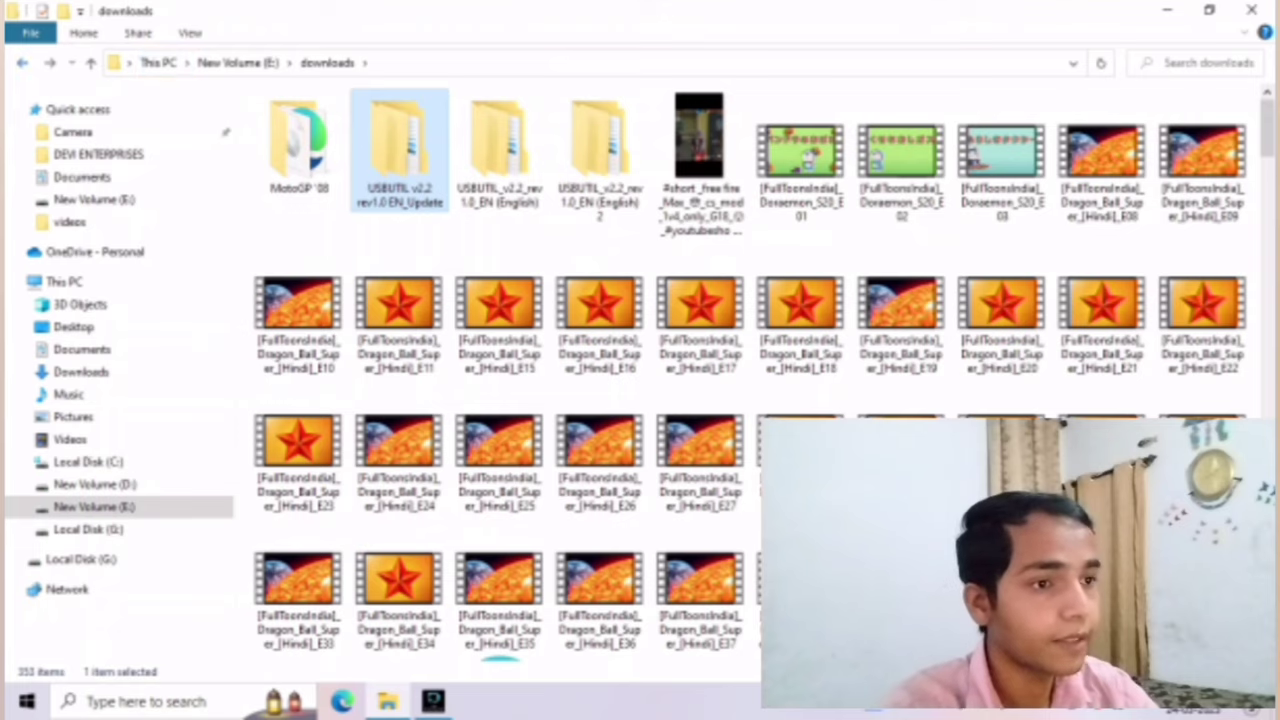
pyautogui.press('BackSpace')
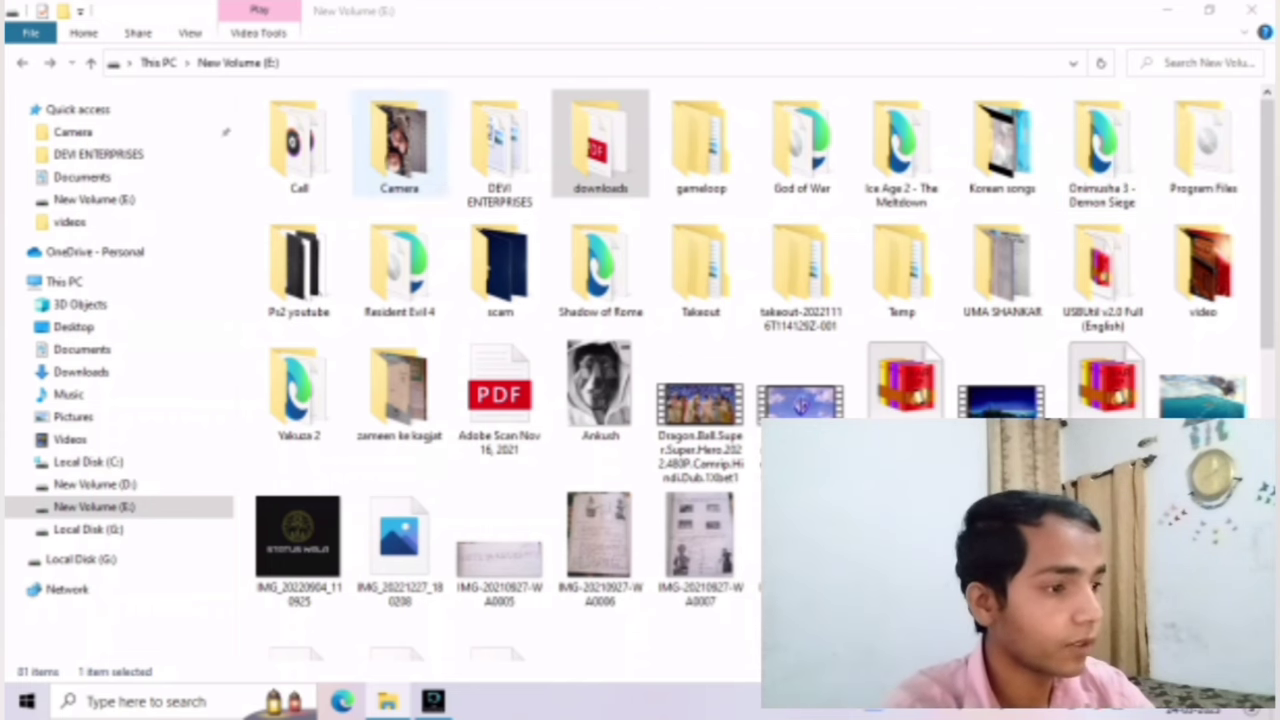
pyautogui.doubleClick(600, 143)
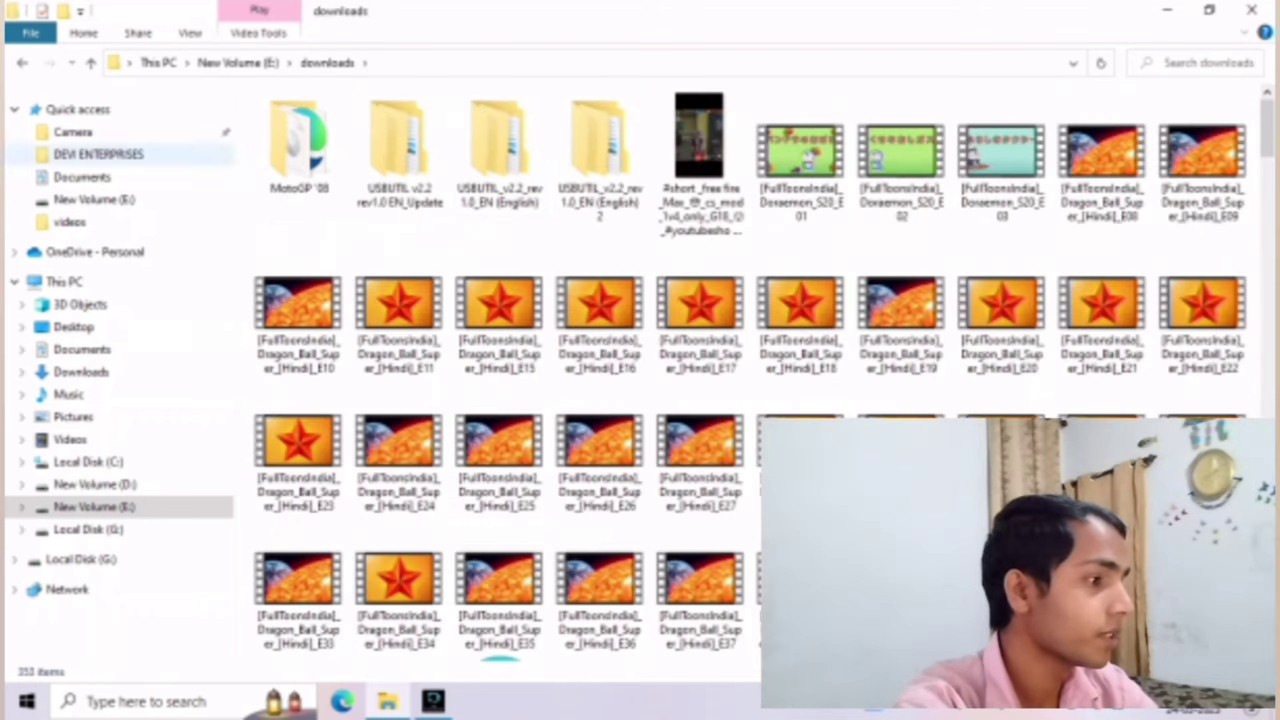
pyautogui.doubleClick(298, 143)
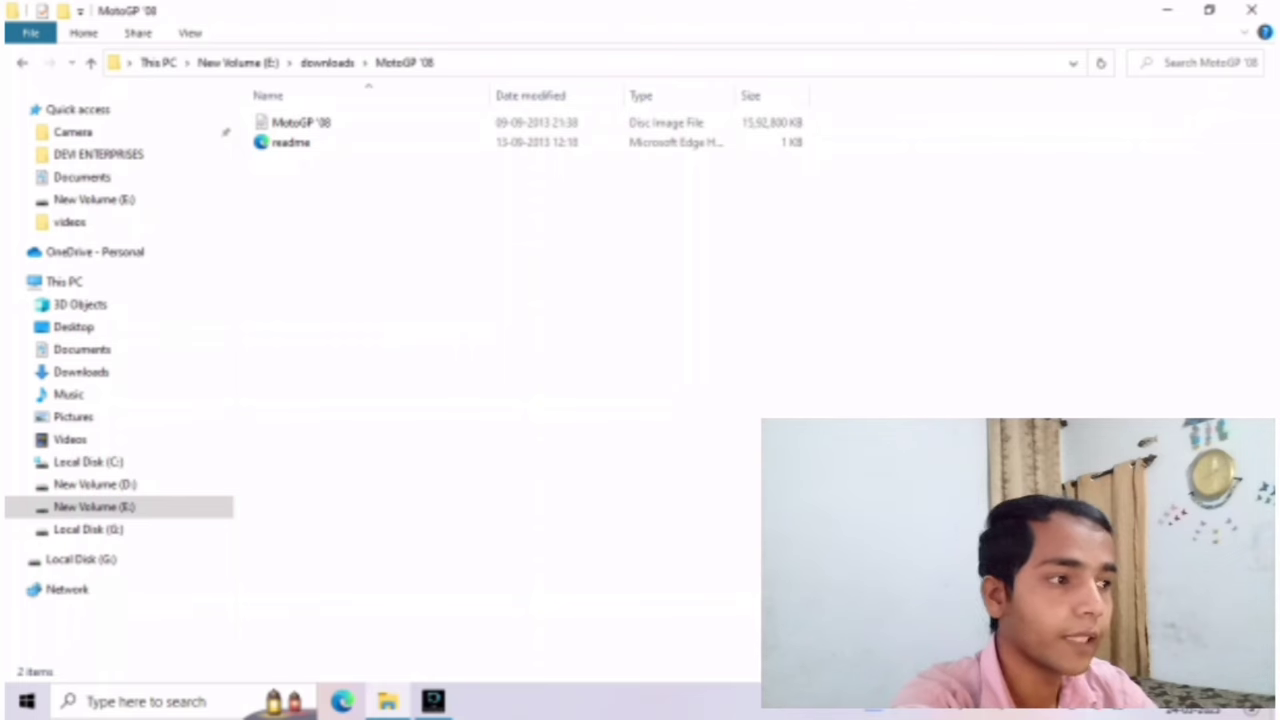
# Look through the downloads folder and the main level of New Volume (E:) for game files
pyautogui.press('BackSpace')
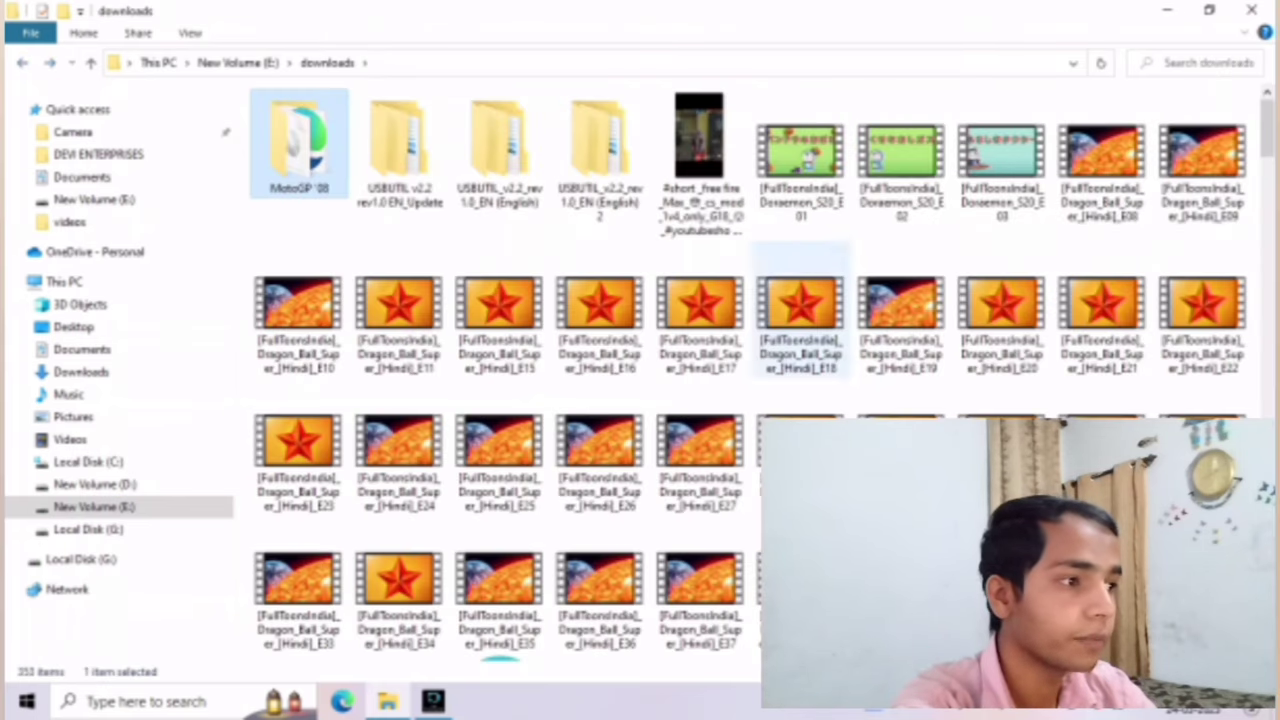
pyautogui.scroll(-3, 900, 160)
pyautogui.scroll(-5, 900, 280)
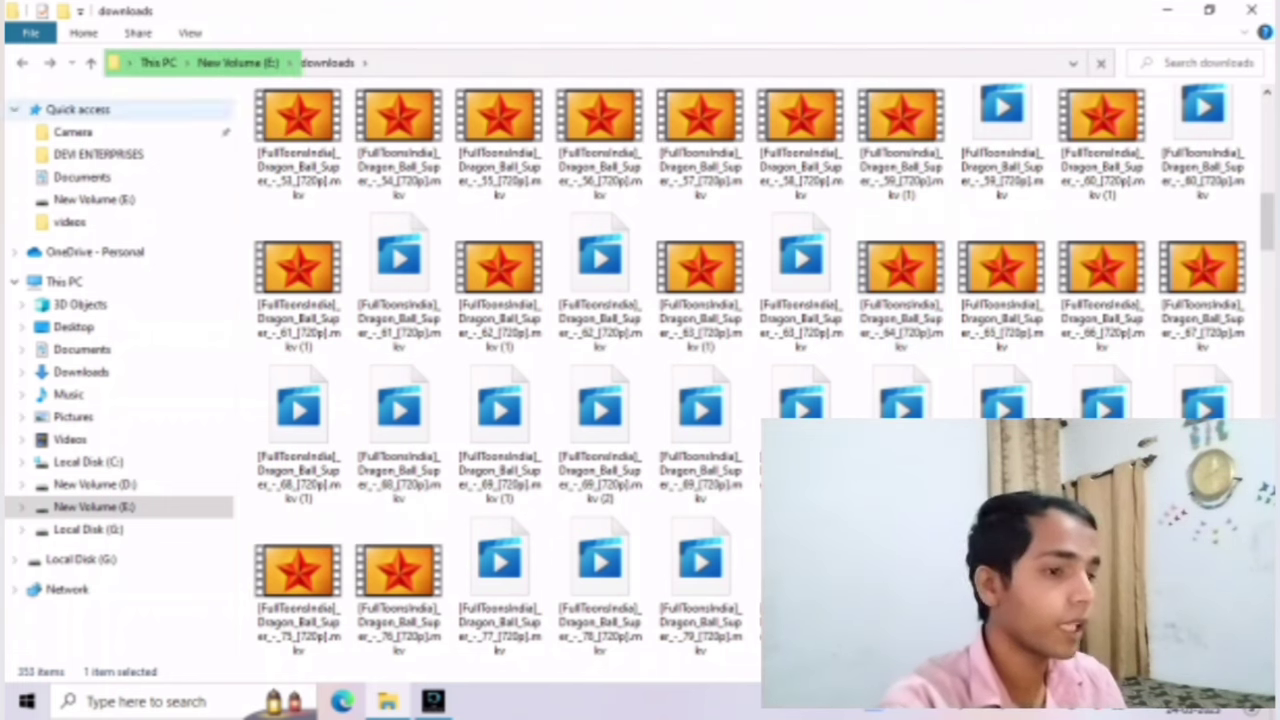
pyautogui.hotkey('alt', 'Up')
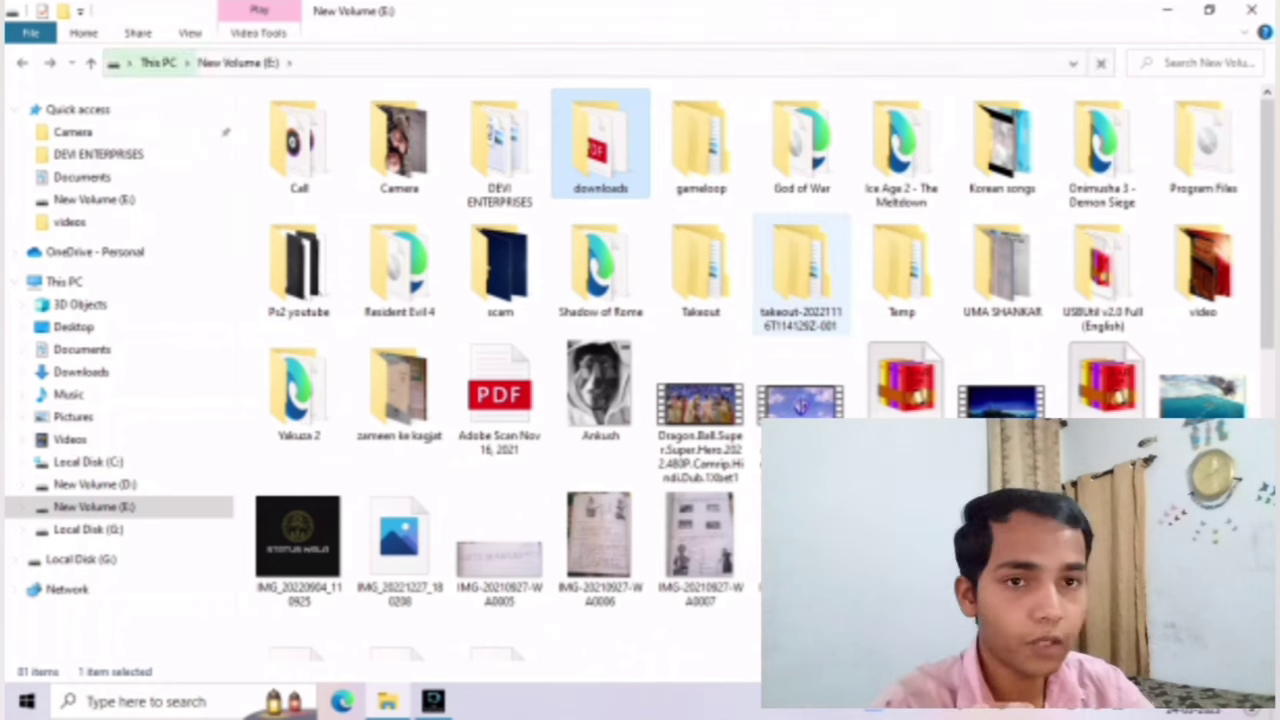
pyautogui.scroll(-6, 800, 310)
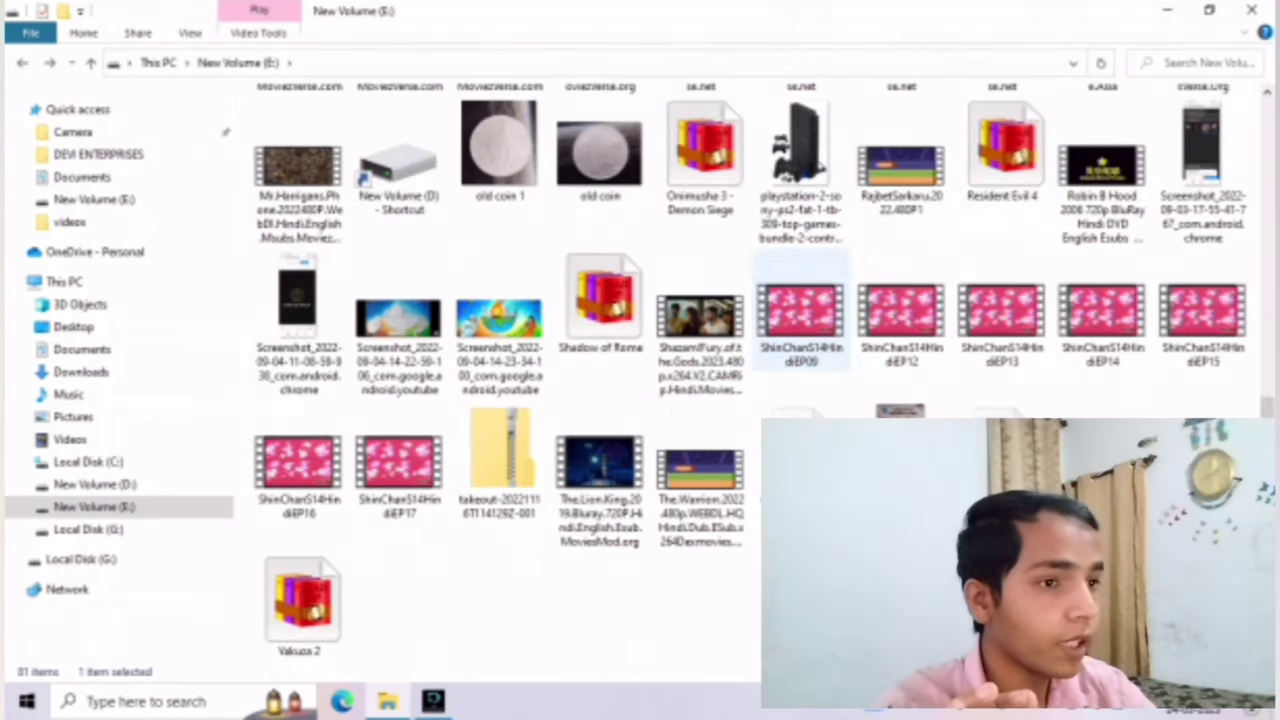
pyautogui.scroll(6, 800, 400)
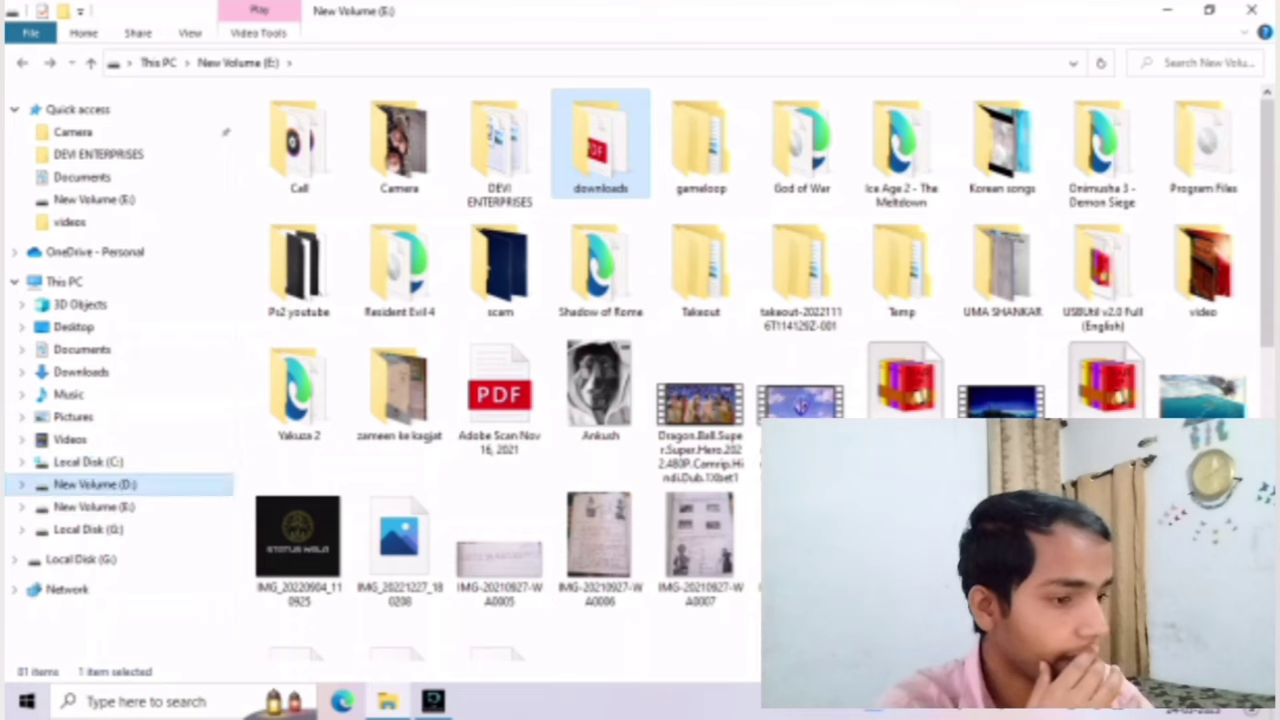
# Examine the contents of the Red Dead Revolver 7z archive in the ps2 games folder on New Volume (D:), and close BreeZip
pyautogui.click(94, 484)
pyautogui.doubleClick(298, 358)
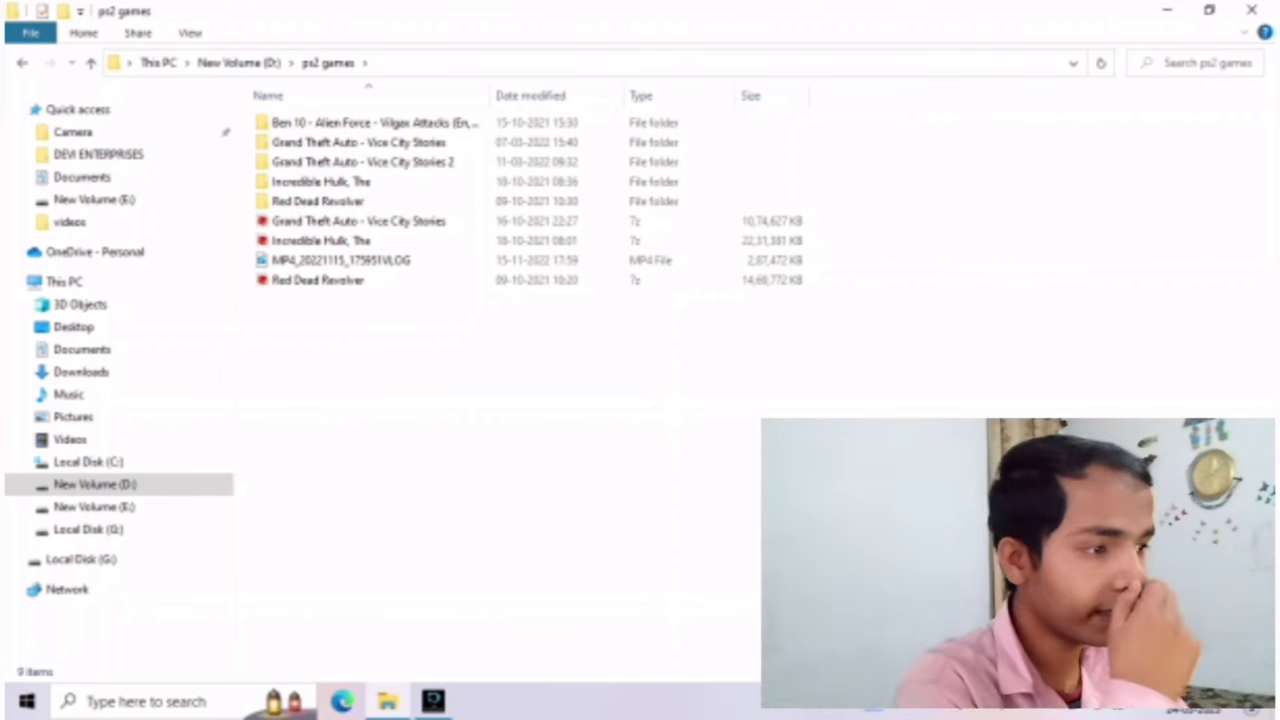
pyautogui.click(318, 280)
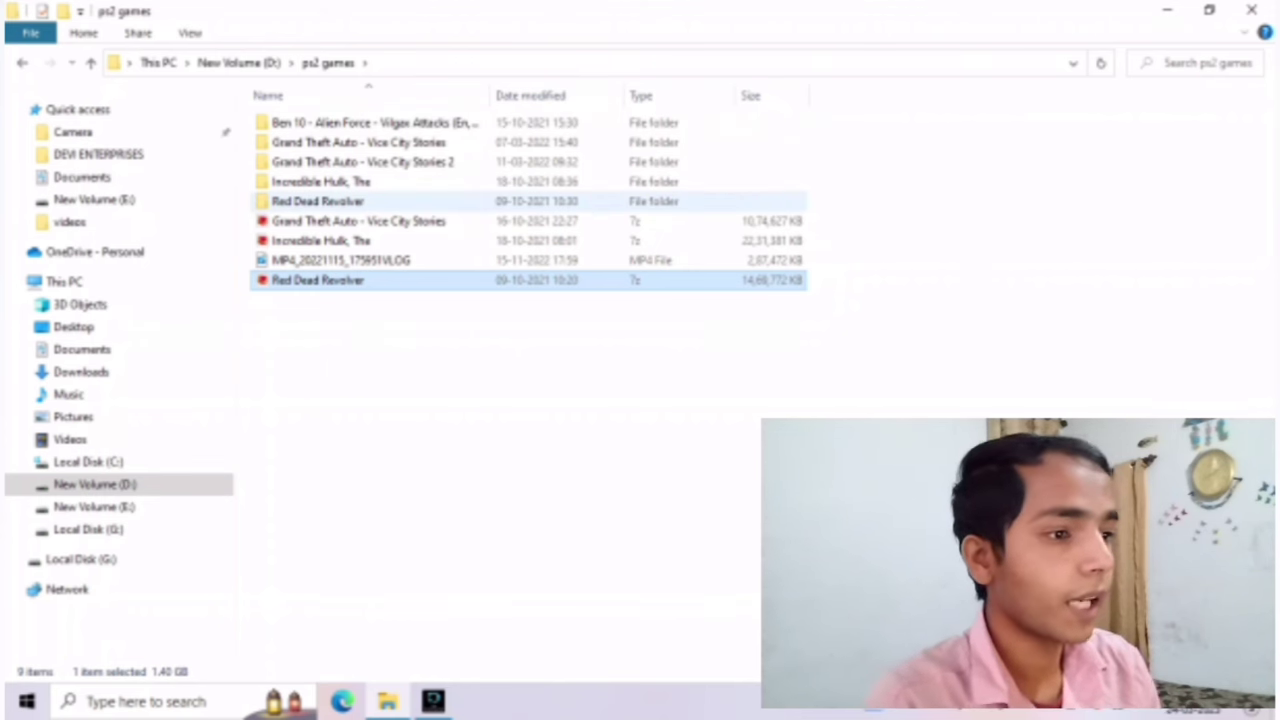
pyautogui.press('Return')
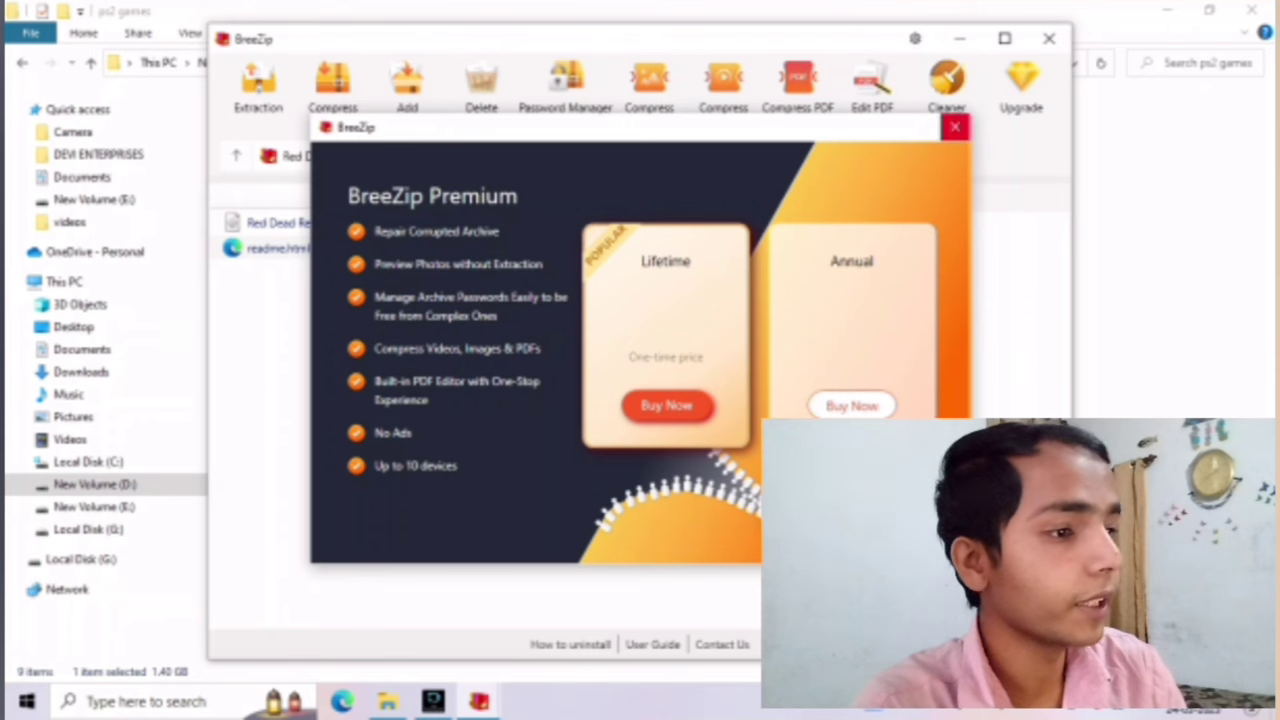
pyautogui.click(955, 127)
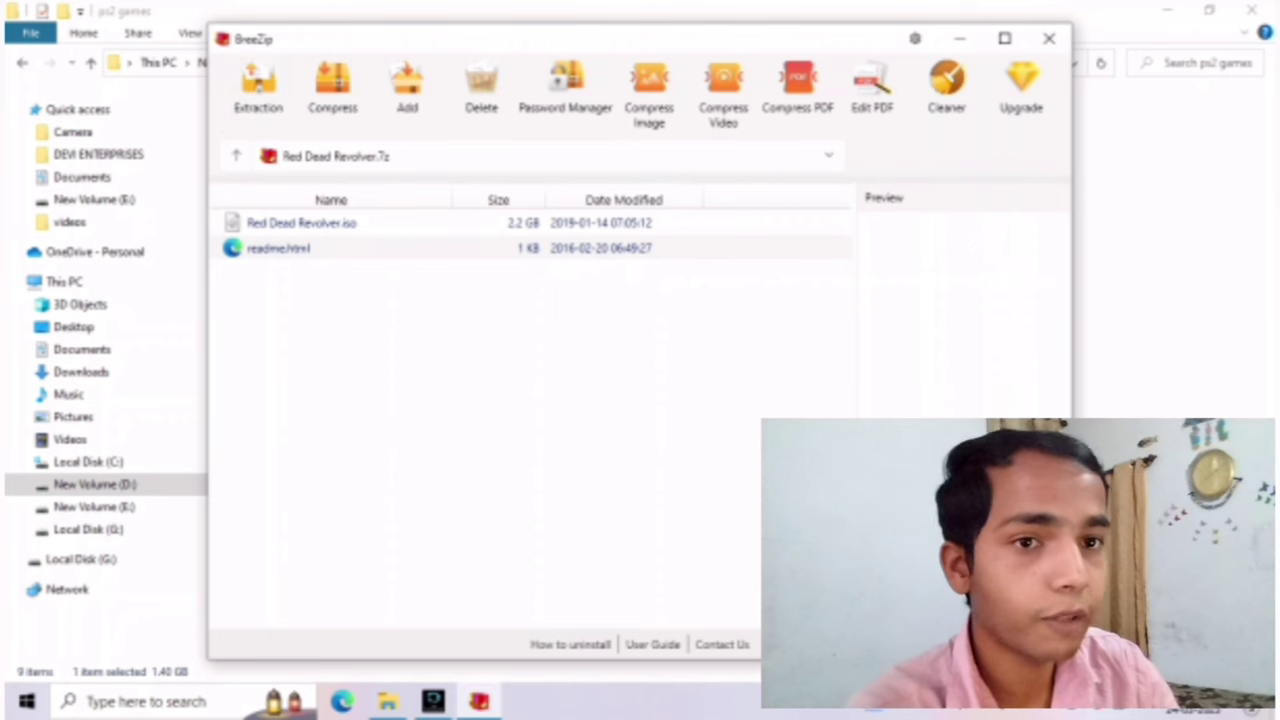
pyautogui.click(1049, 38)
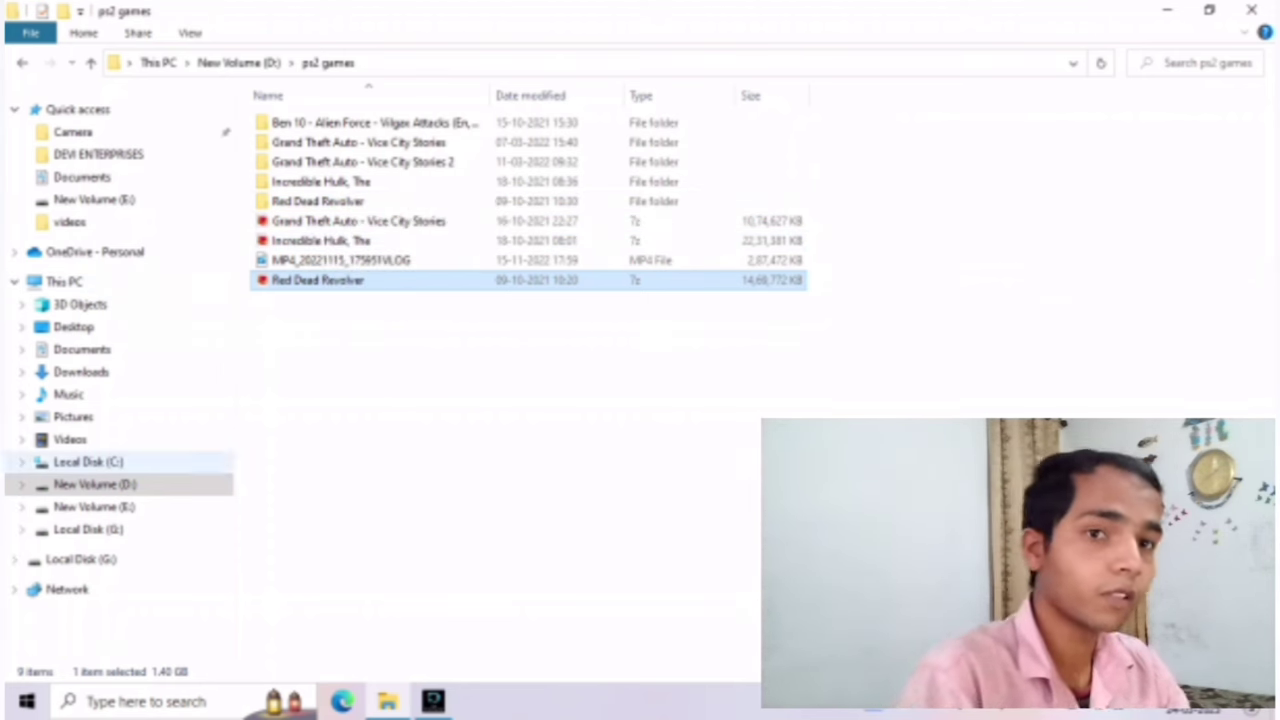
# Launch USBUtil v2.2 rev1.0_English from the USBUTIL v2.2 rev1.0 EN_Update folder in drive E's downloads and dismiss its welcome message
pyautogui.click(94, 506)
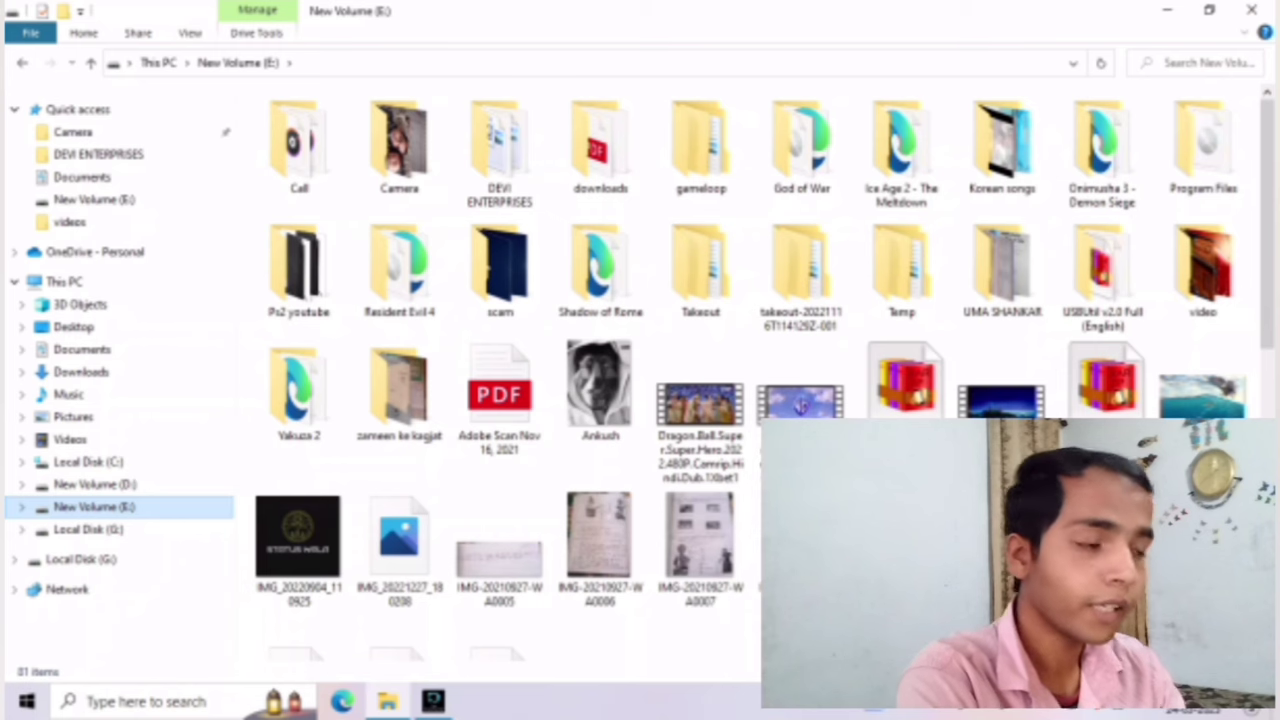
pyautogui.click(600, 145)
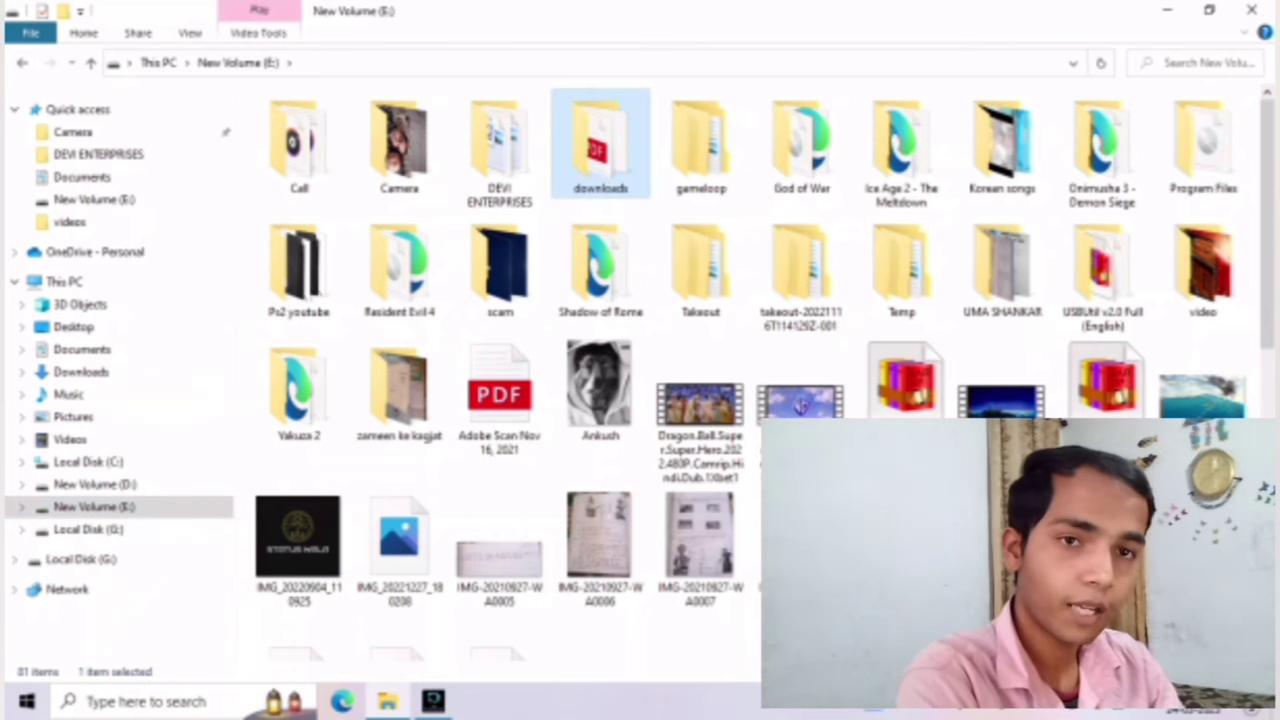
pyautogui.doubleClick(600, 145)
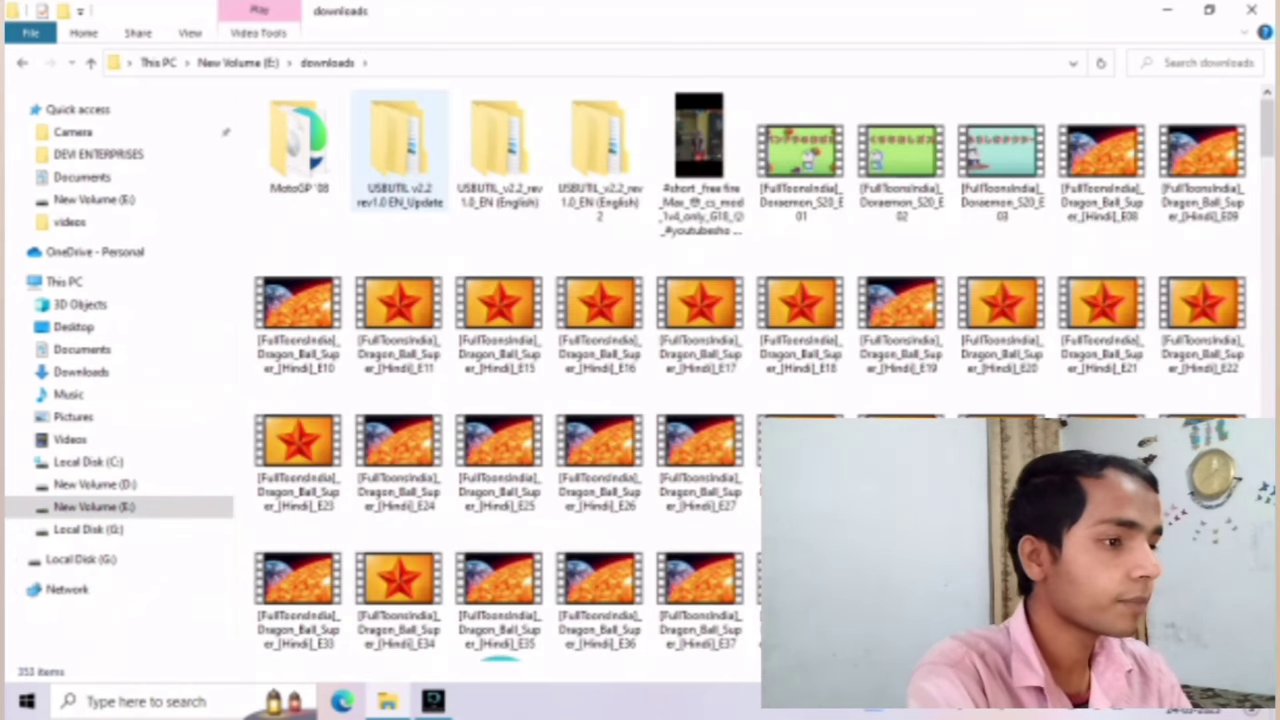
pyautogui.doubleClick(400, 145)
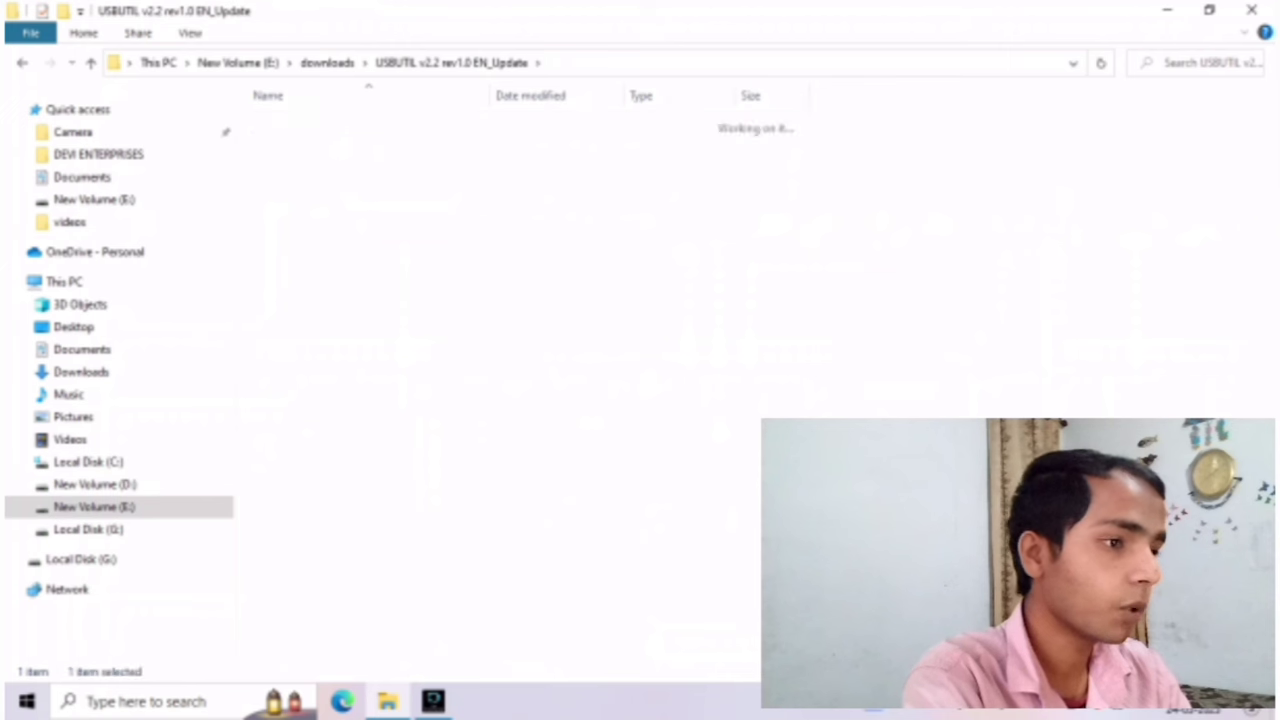
pyautogui.doubleClick(375, 162)
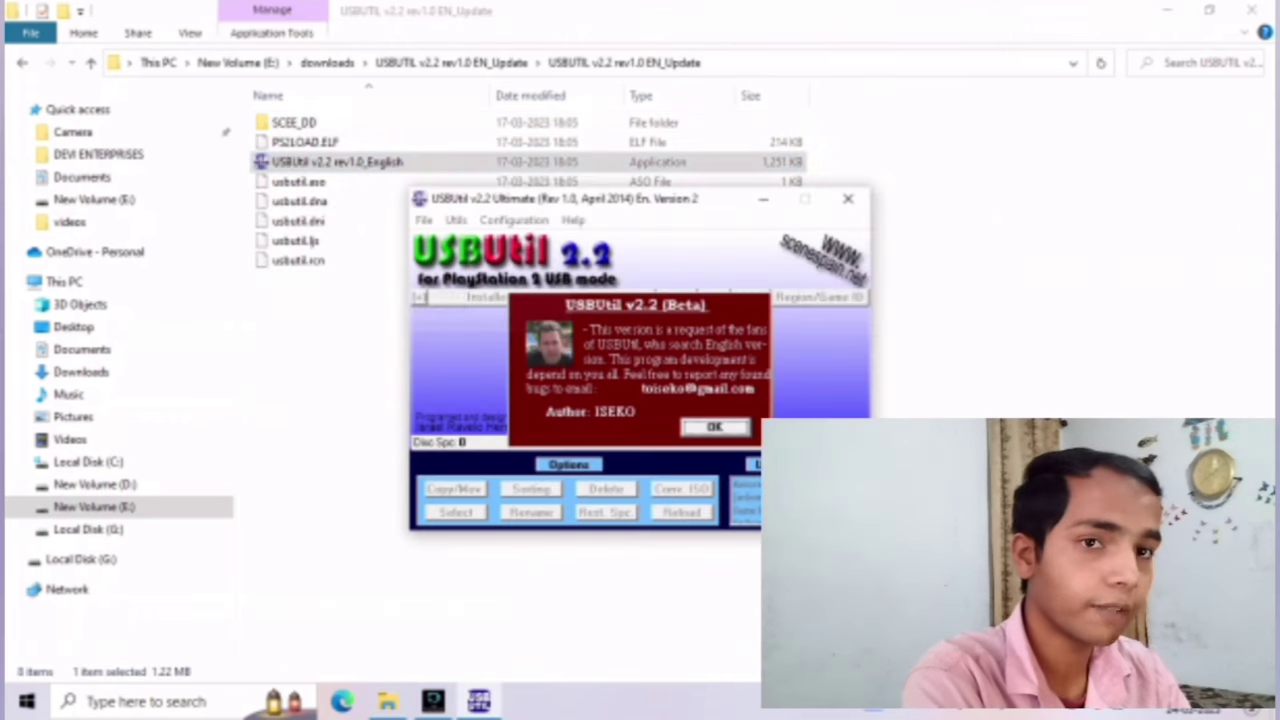
pyautogui.press('Return')
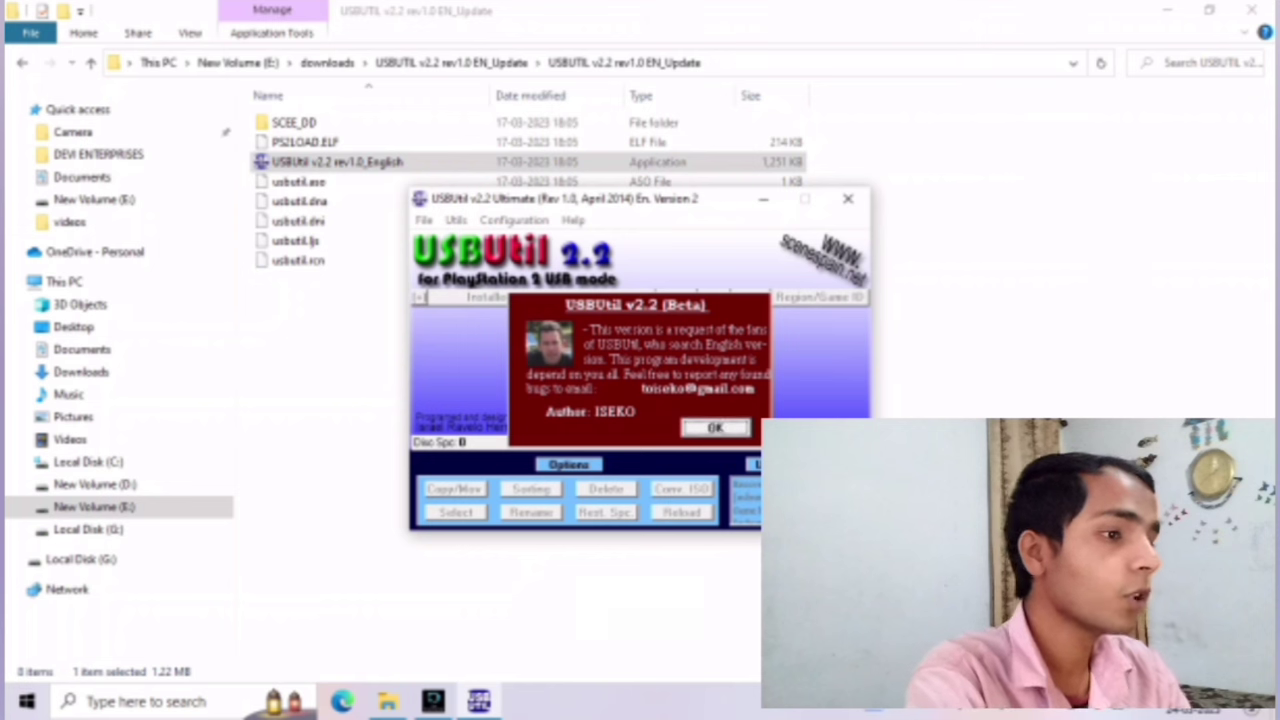
# Start creating a game from an ISO in USBUtil
pyautogui.hotkey('alt', 'f')
pyautogui.press('Down')
pyautogui.press('Down')
pyautogui.press('Down')
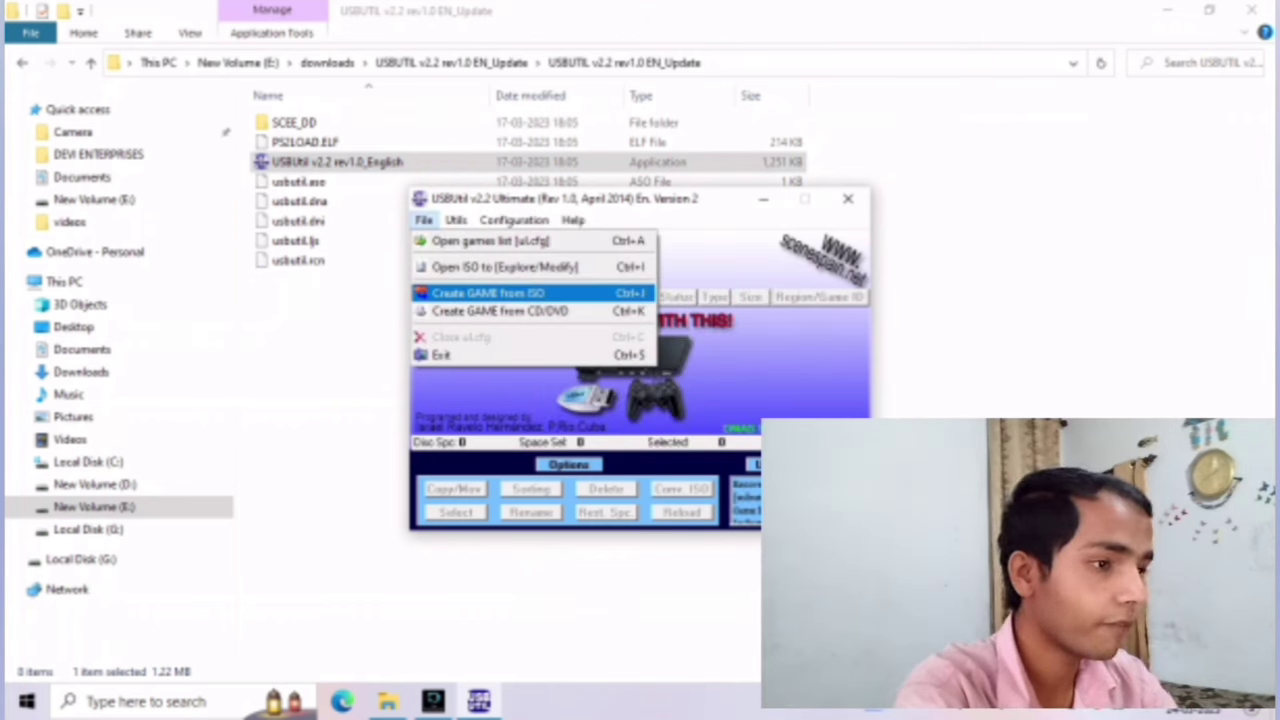
pyautogui.press('Return')
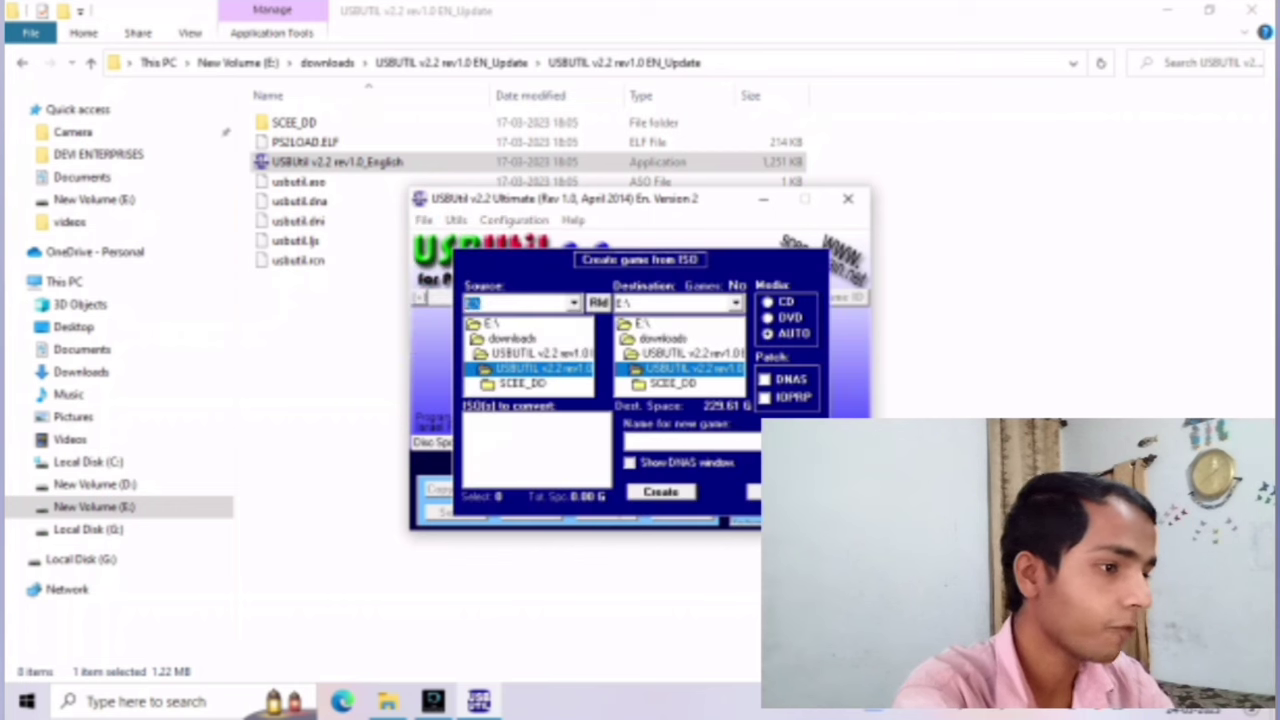
# Set the source to the ps2 games folder on drive D: and the destination to drive G:
pyautogui.hotkey('alt', 'Down')
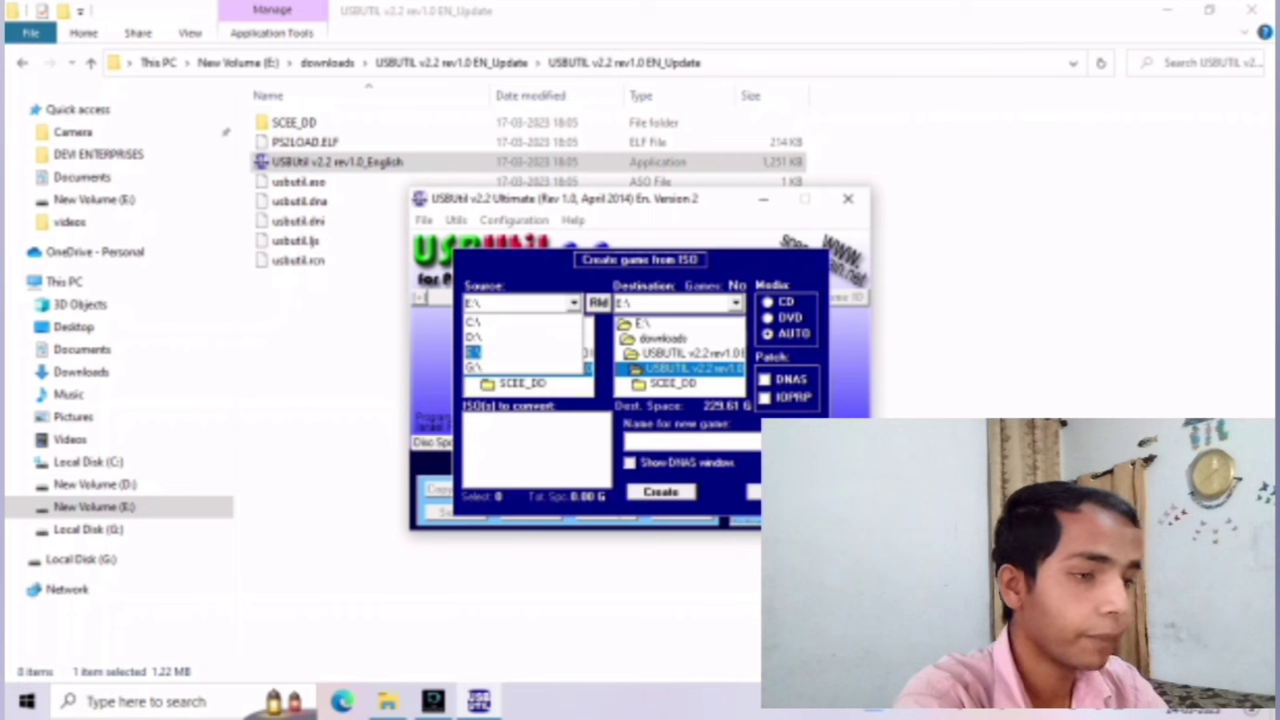
pyautogui.press('Up')
pyautogui.press('Up')
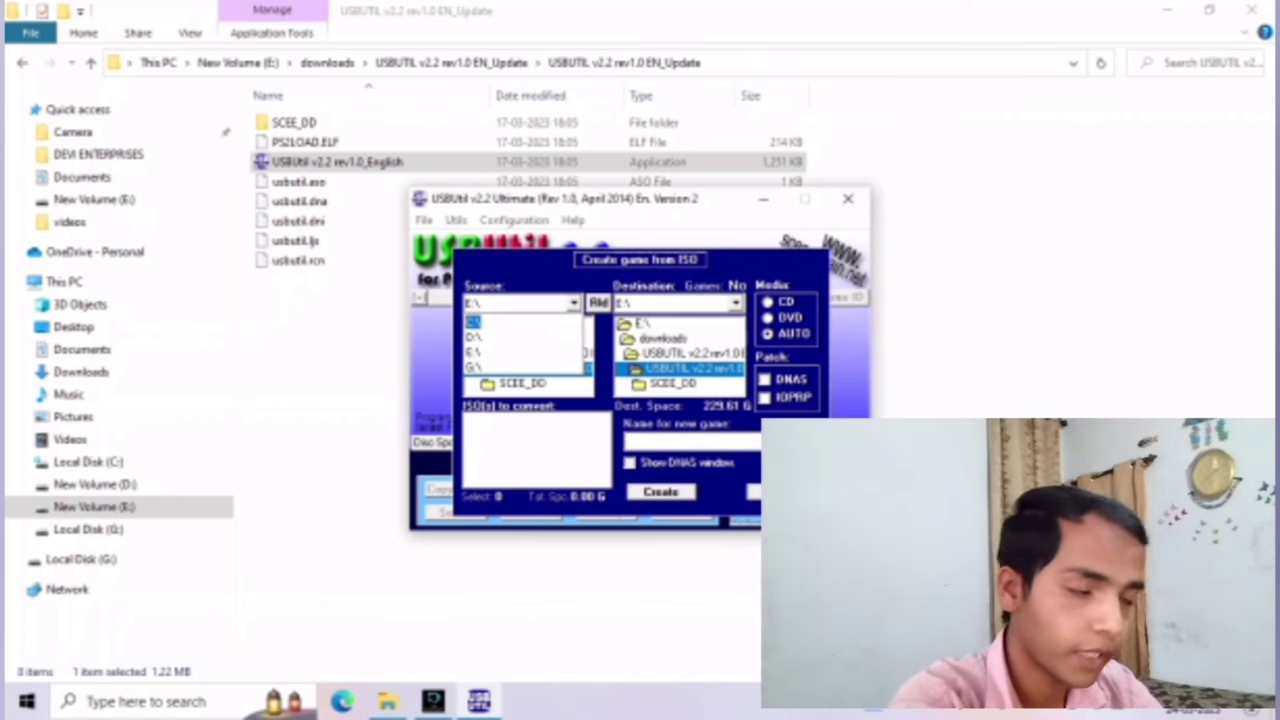
pyautogui.press('Down')
pyautogui.press('Return')
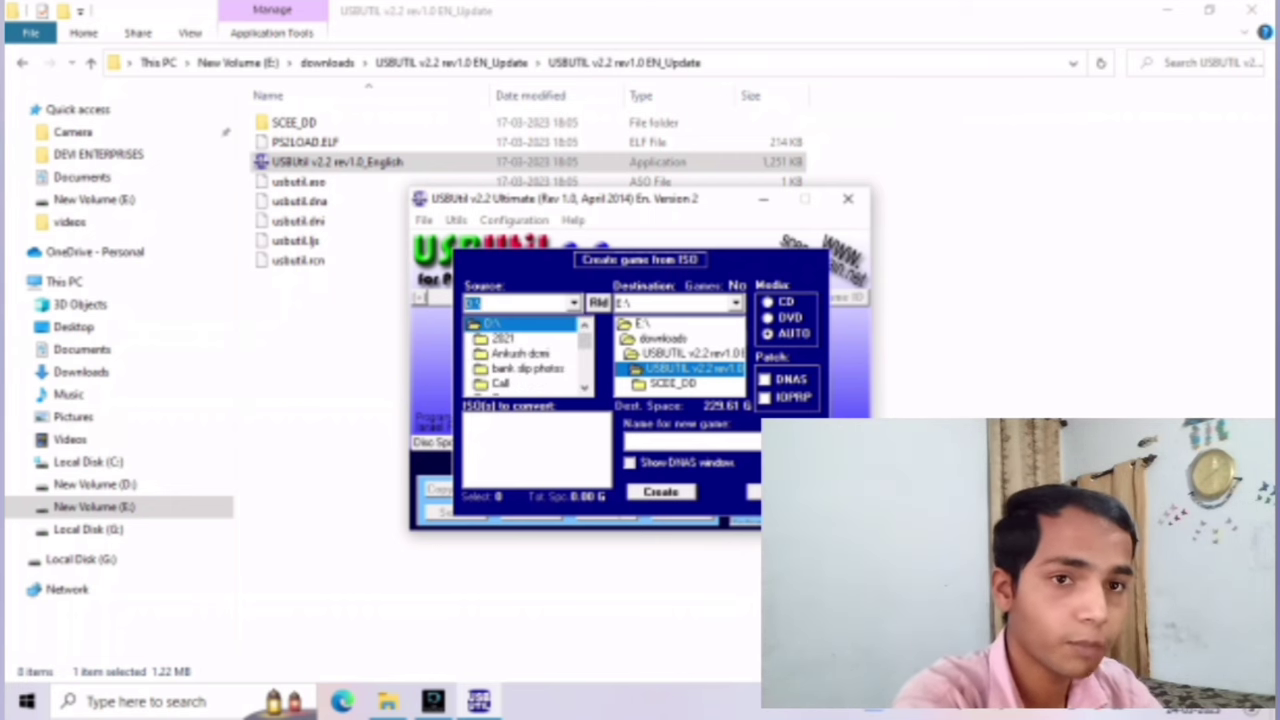
pyautogui.scroll(-4, 525, 358)
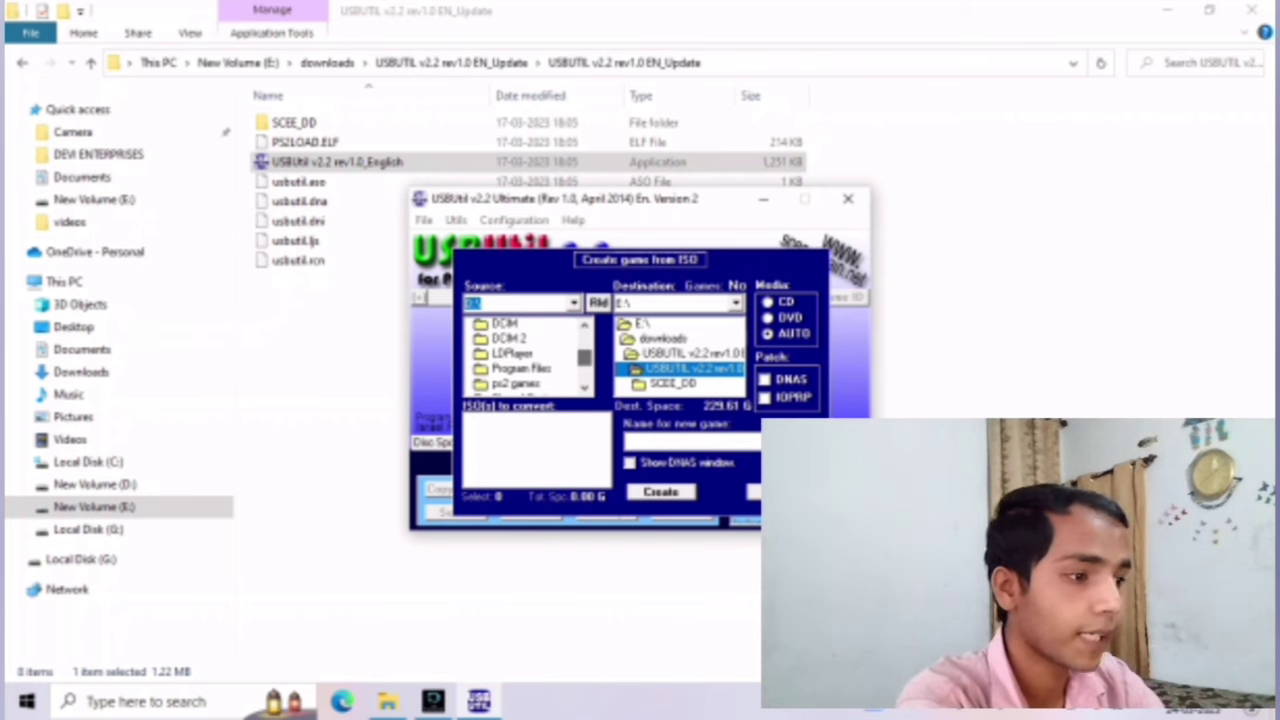
pyautogui.doubleClick(515, 383)
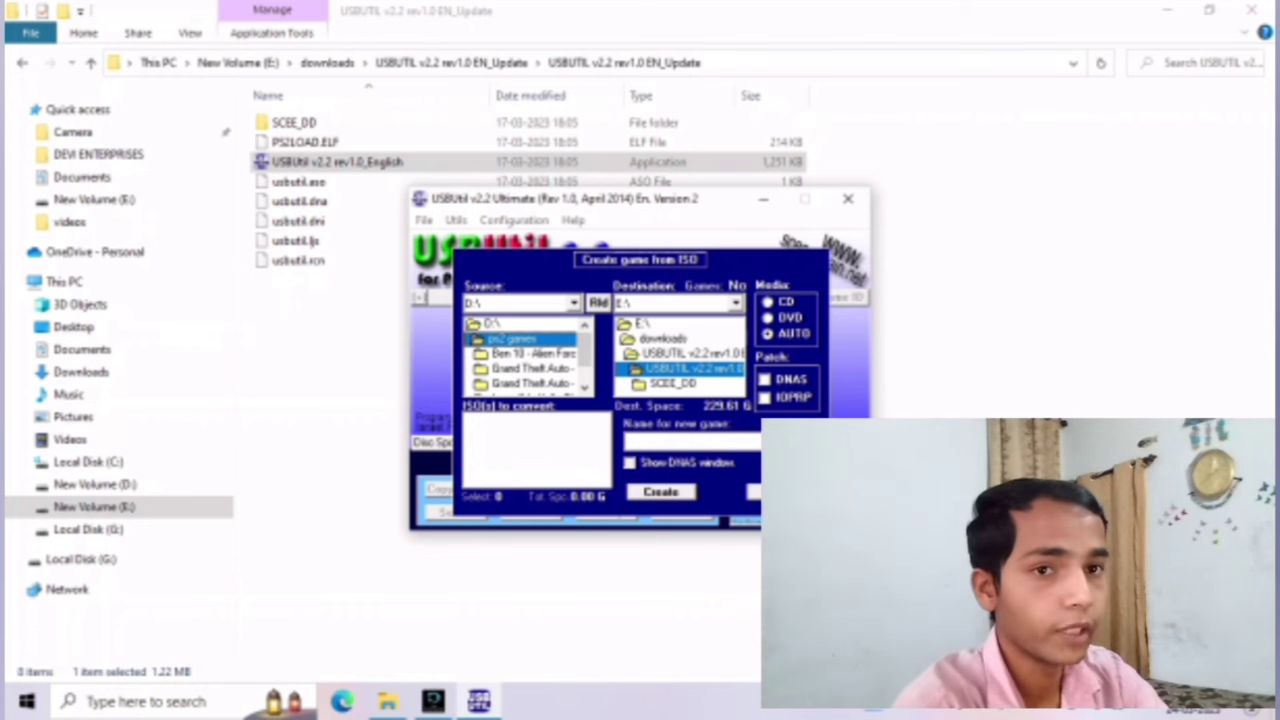
pyautogui.scroll(-1, 528, 355)
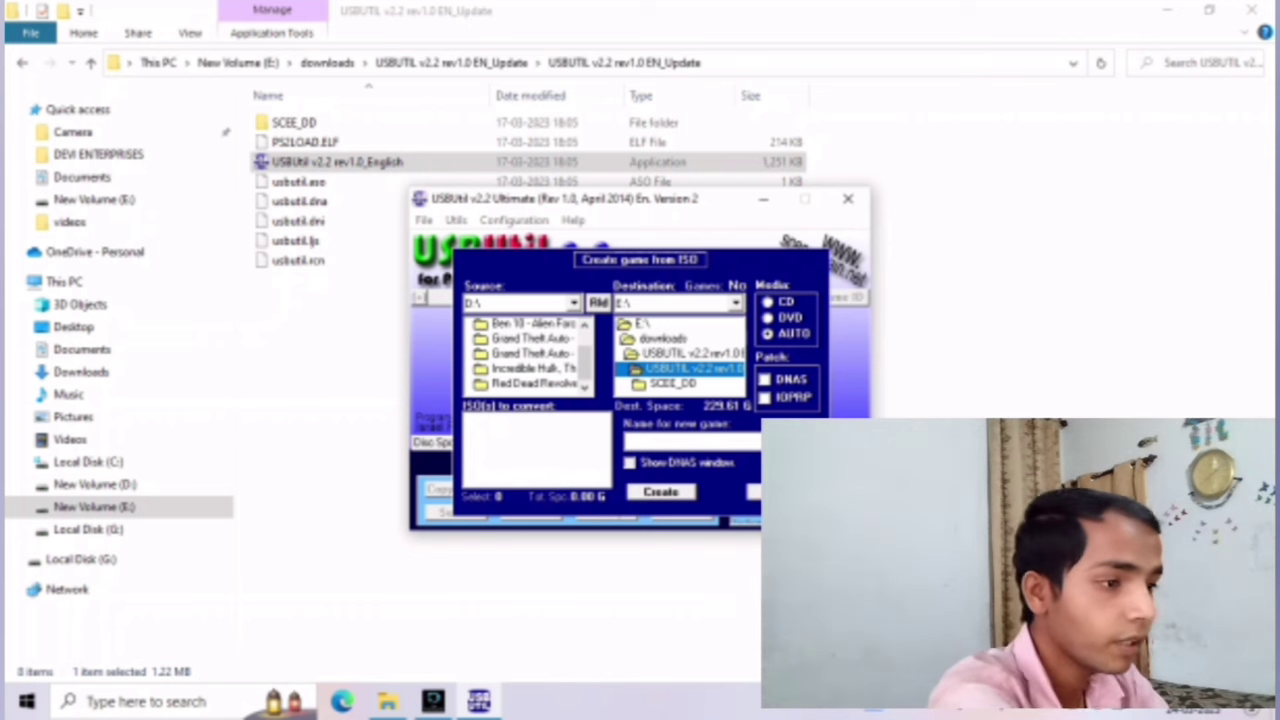
pyautogui.click(736, 302)
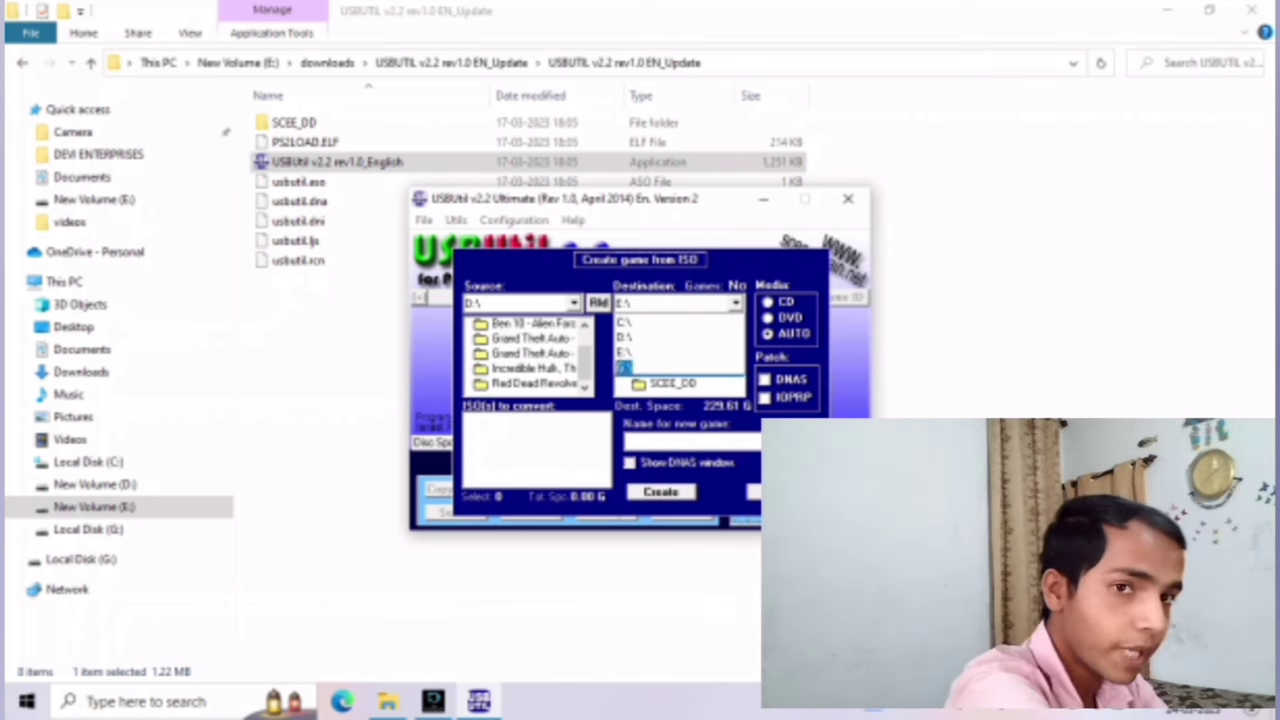
pyautogui.click(624, 368)
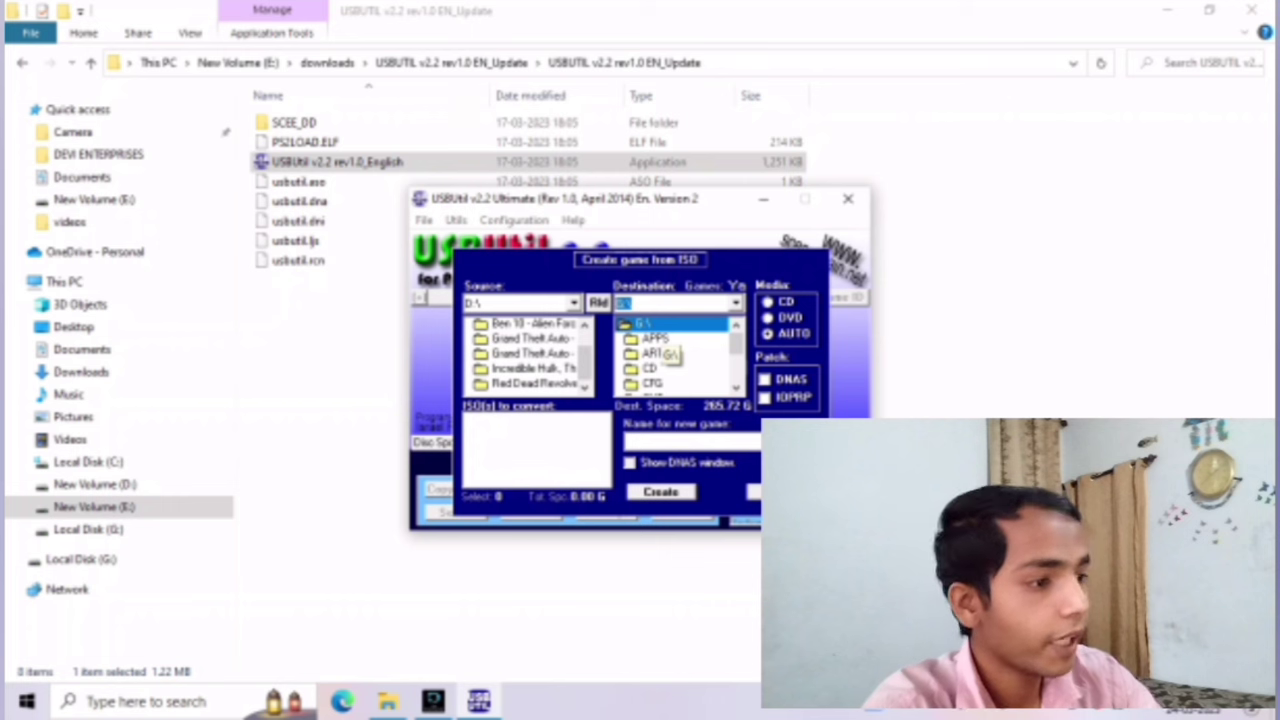
# Try to create the game from the Ben 10 - Alien Force - Vilgax Attacks ISO on drive G:, and dismiss the notices
pyautogui.click(530, 323)
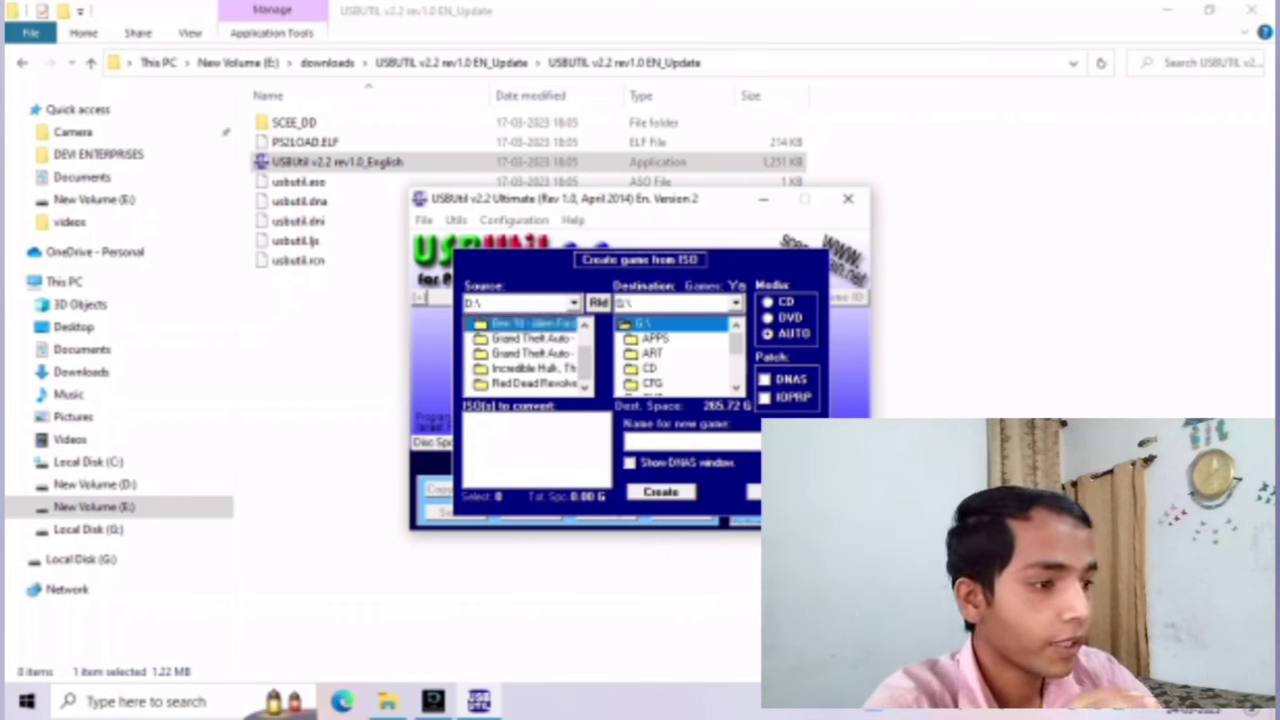
pyautogui.doubleClick(530, 323)
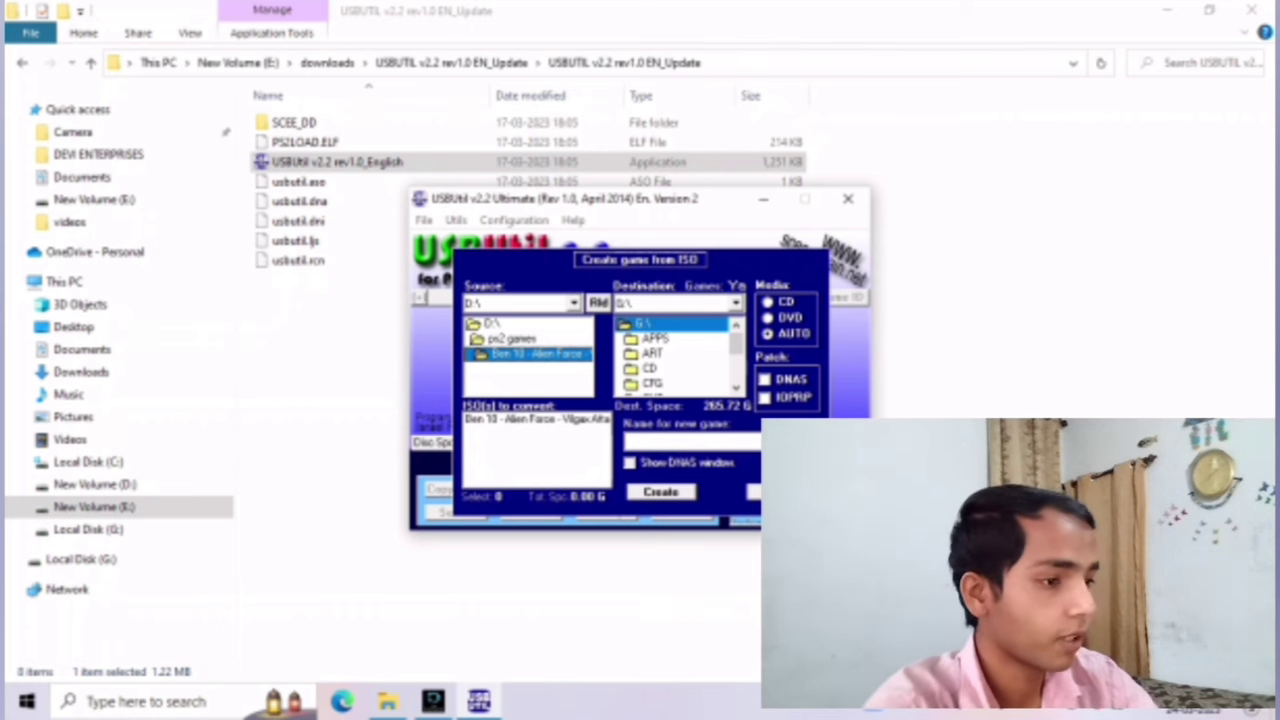
pyautogui.click(537, 418)
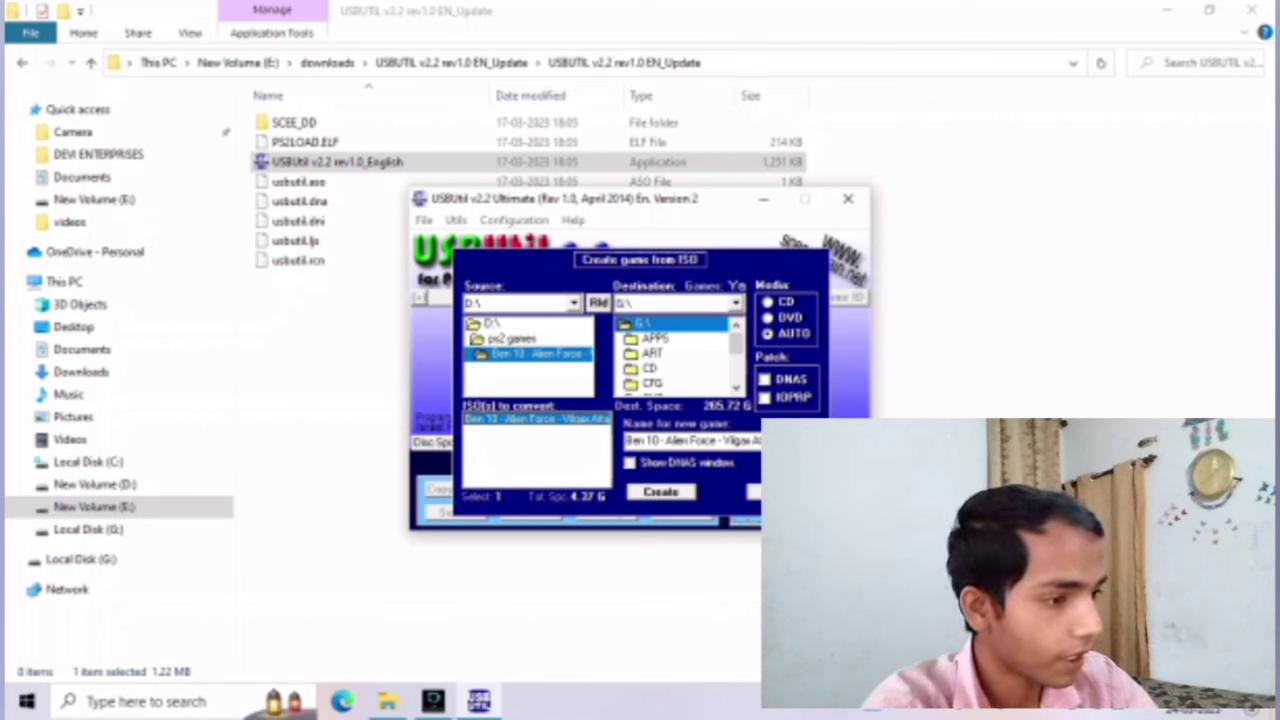
pyautogui.press('Return')
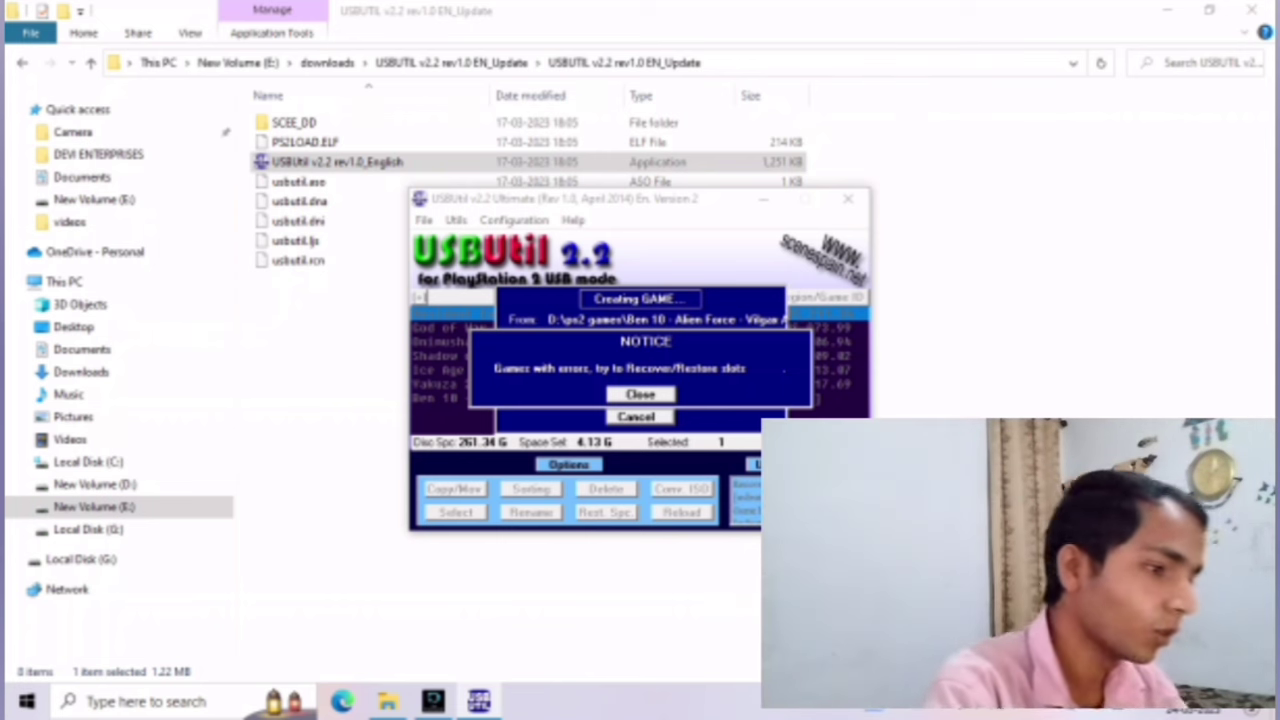
pyautogui.press('Return')
pyautogui.press('Return')
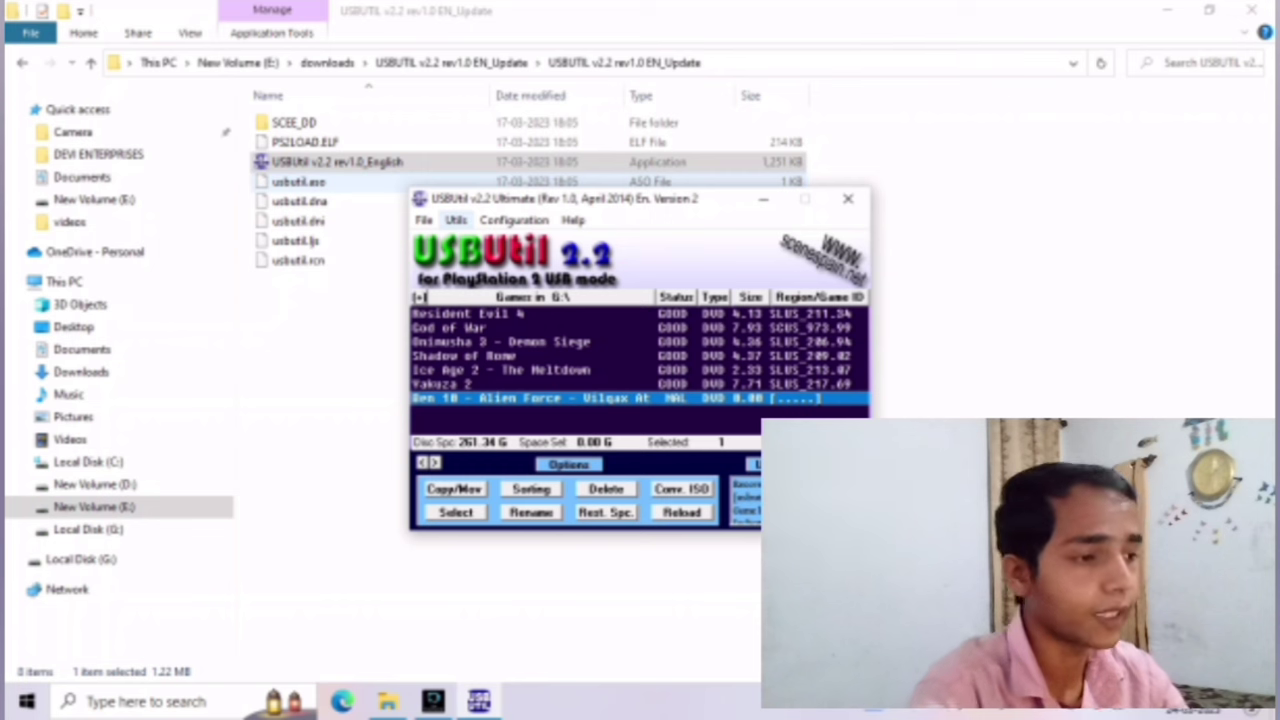
# Start Recover Games and check drive G: for the possibility of recovering games
pyautogui.click(455, 219)
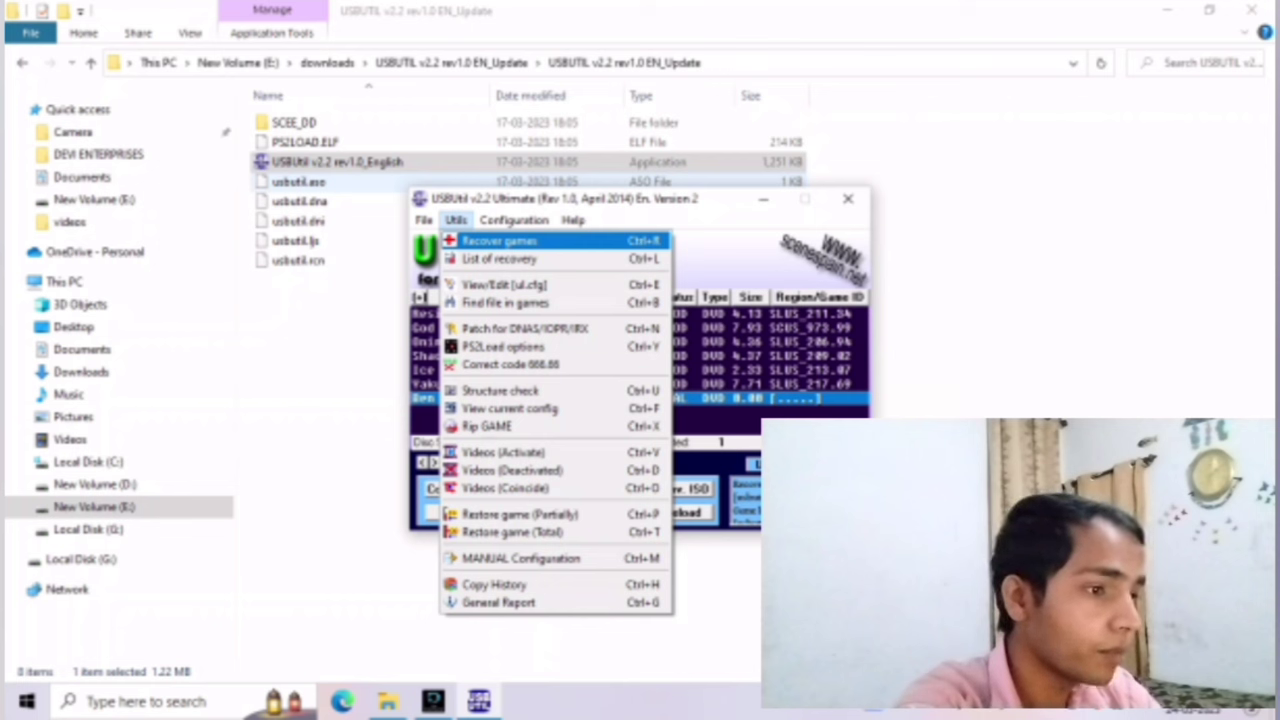
pyautogui.press('Return')
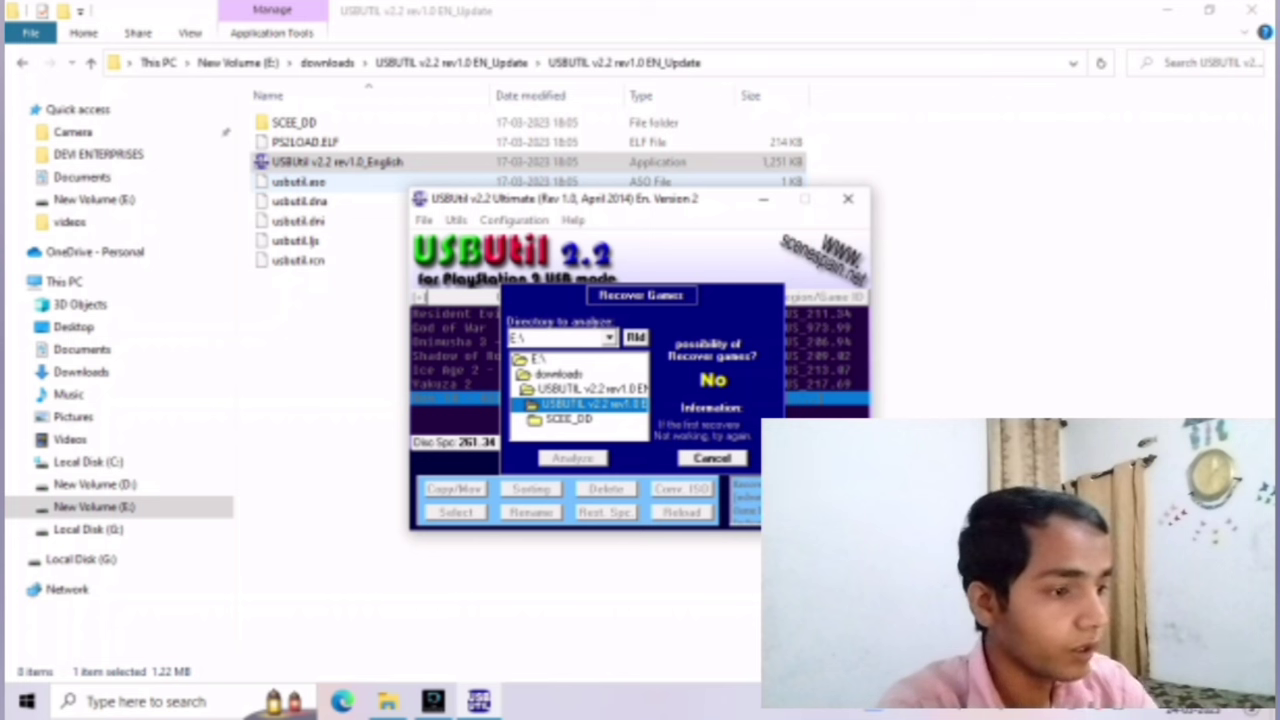
pyautogui.hotkey('alt', 'Down')
pyautogui.press('Down')
pyautogui.press('Return')
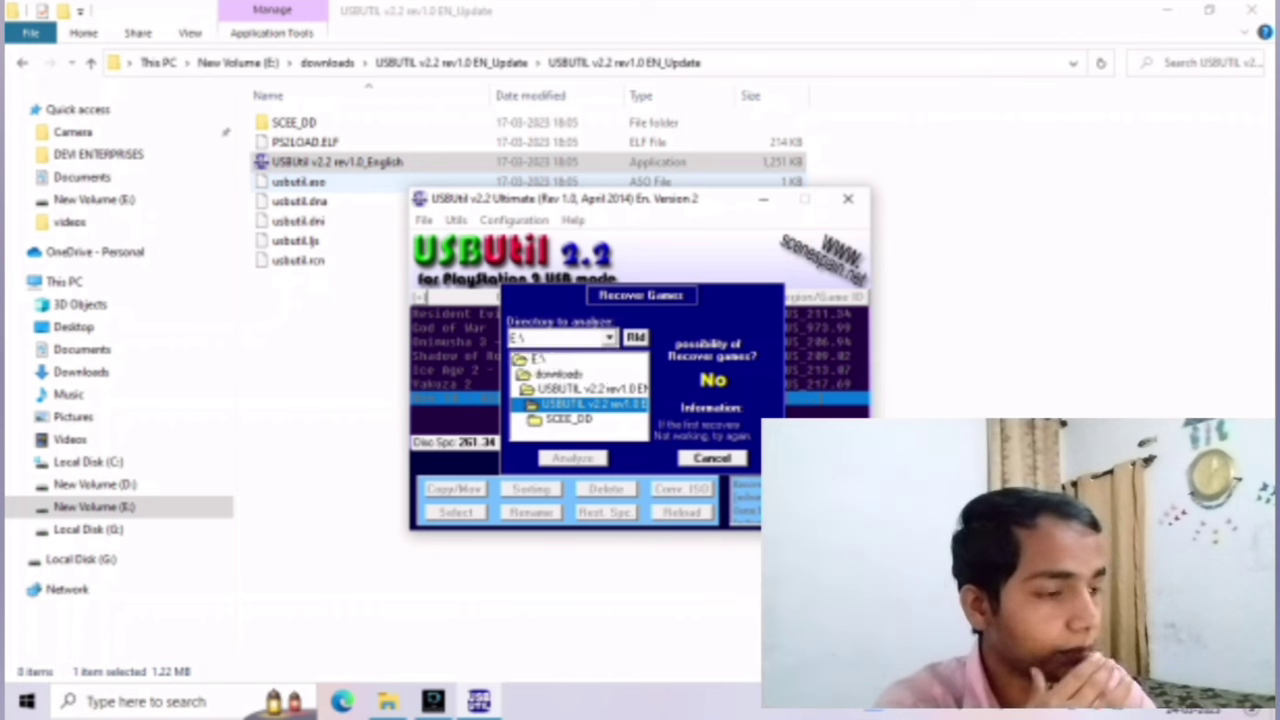
pyautogui.press('Down')
pyautogui.press('Down')
pyautogui.press('Down')
pyautogui.press('Down')
pyautogui.press('Down')
pyautogui.press('Down')
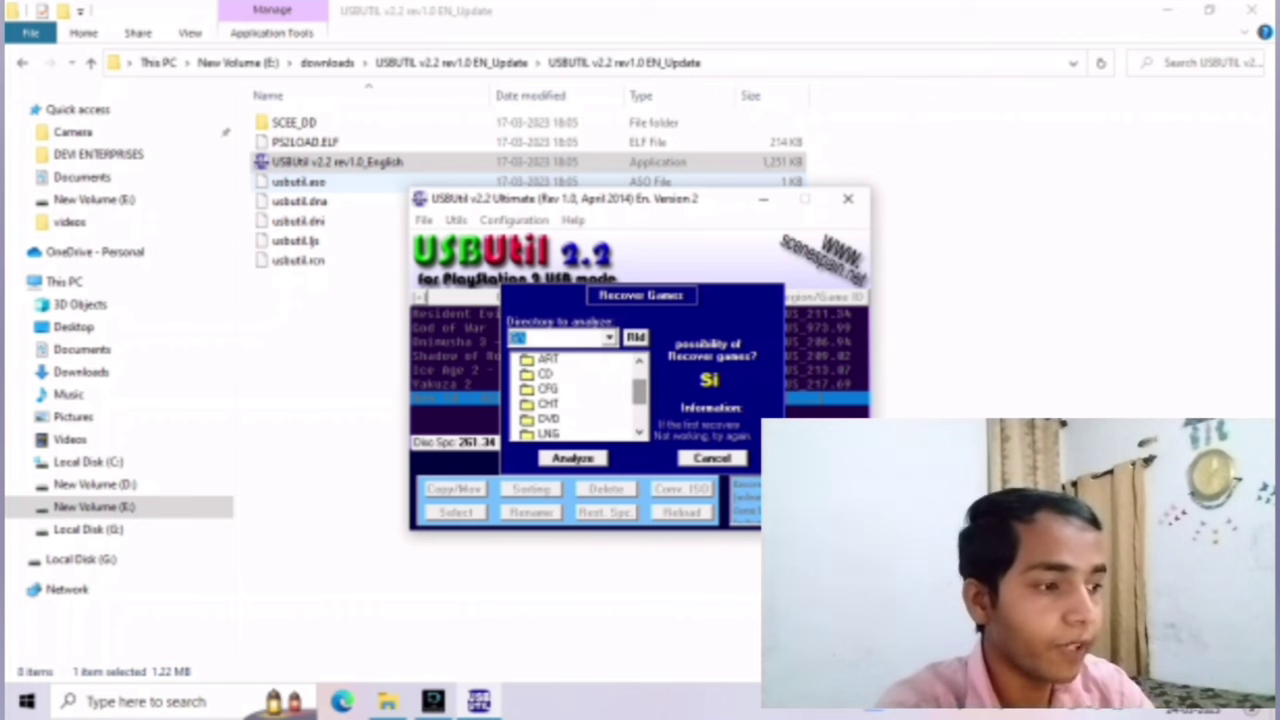
# Check the DVD and CD folders on drive G: for recoverable games, and close Recover Games
pyautogui.press('Down')
pyautogui.press('Return')
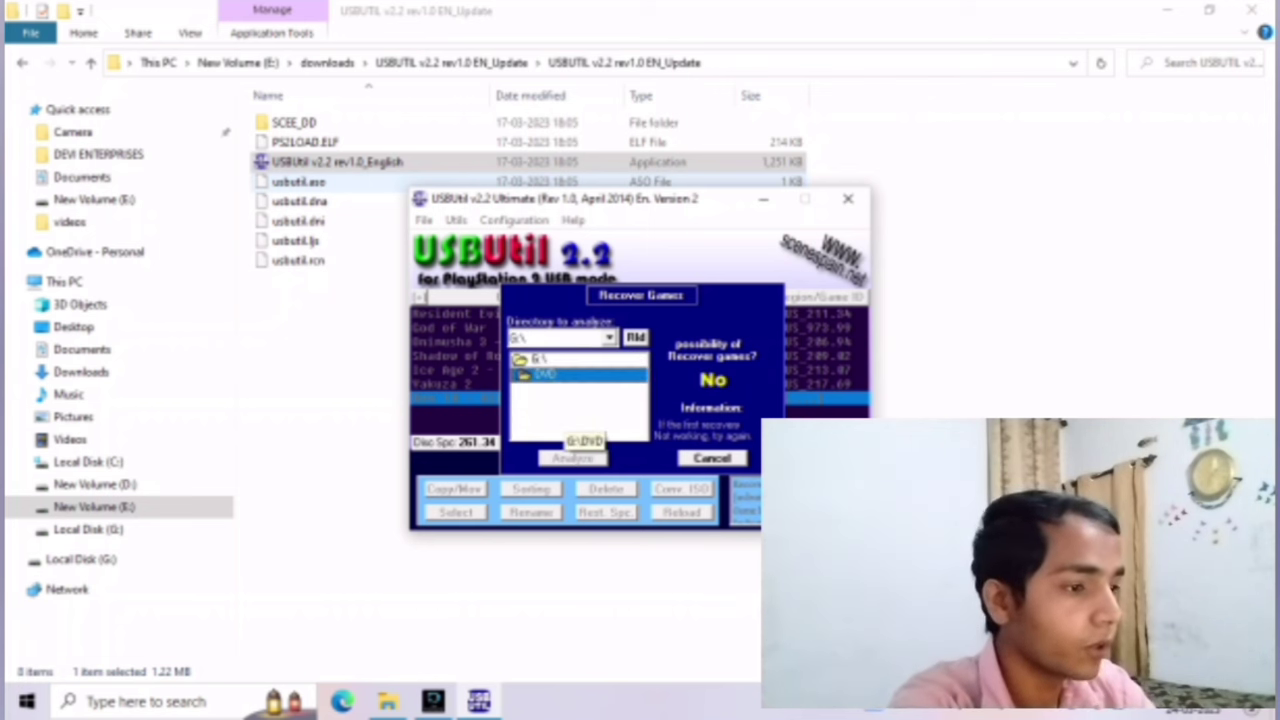
pyautogui.press('Up')
pyautogui.press('Return')
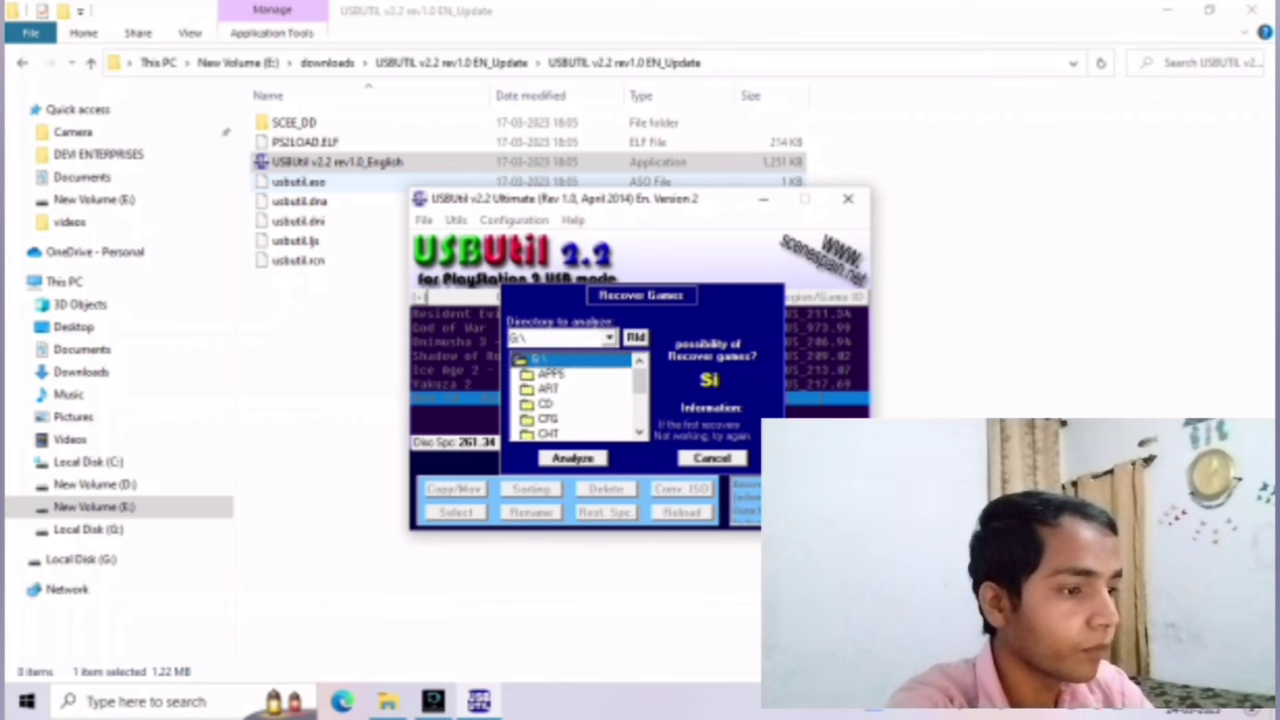
pyautogui.press('Down')
pyautogui.press('Down')
pyautogui.press('Down')
pyautogui.press('Return')
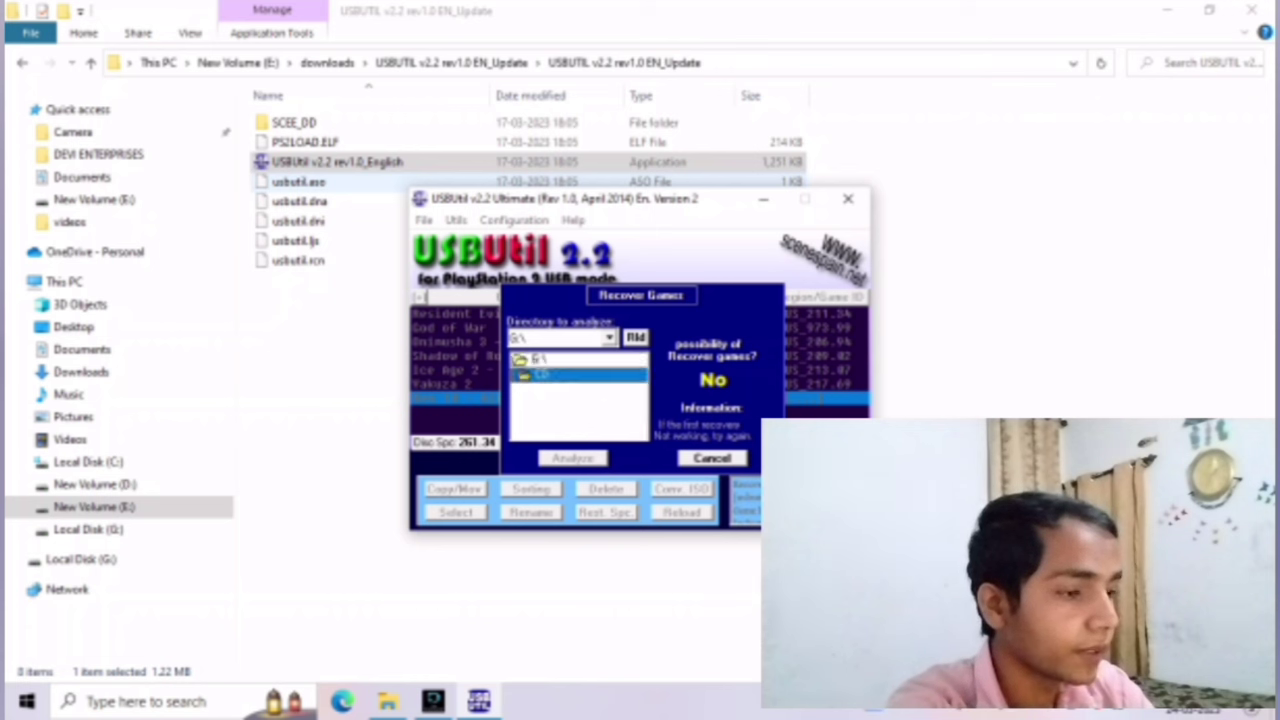
pyautogui.hotkey('alt', 'Down')
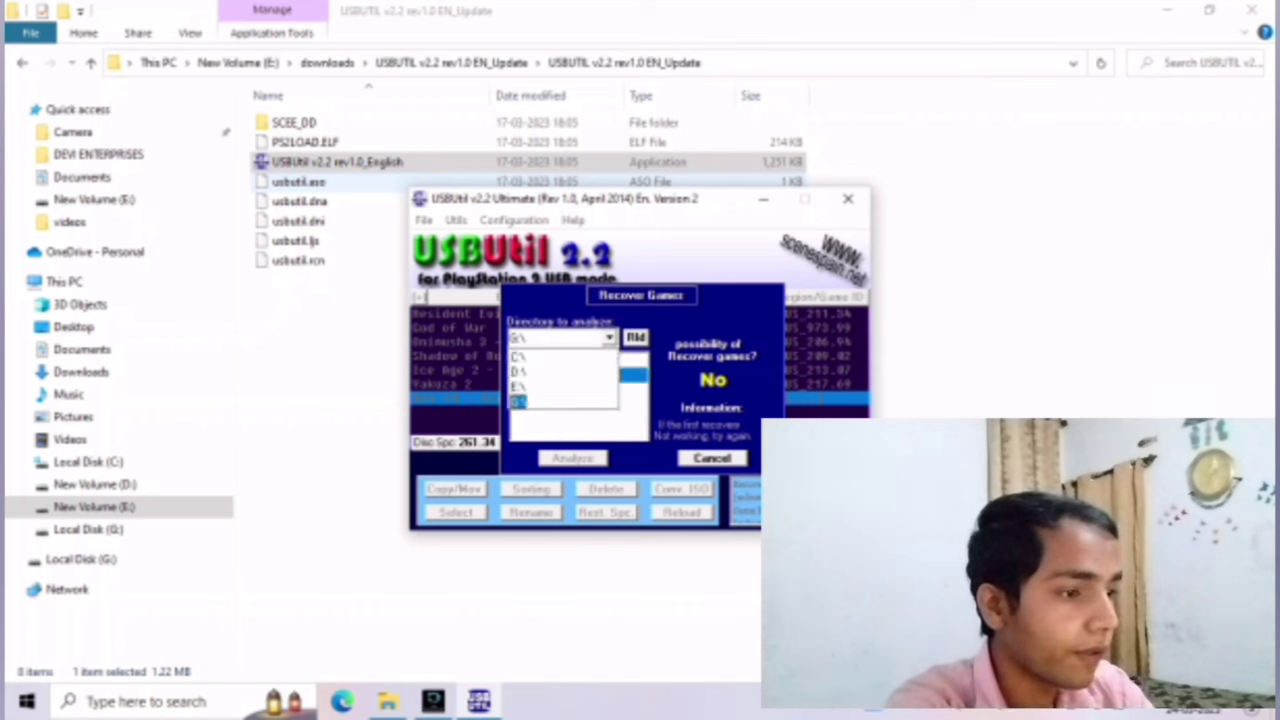
pyautogui.press('Return')
pyautogui.press('Escape')
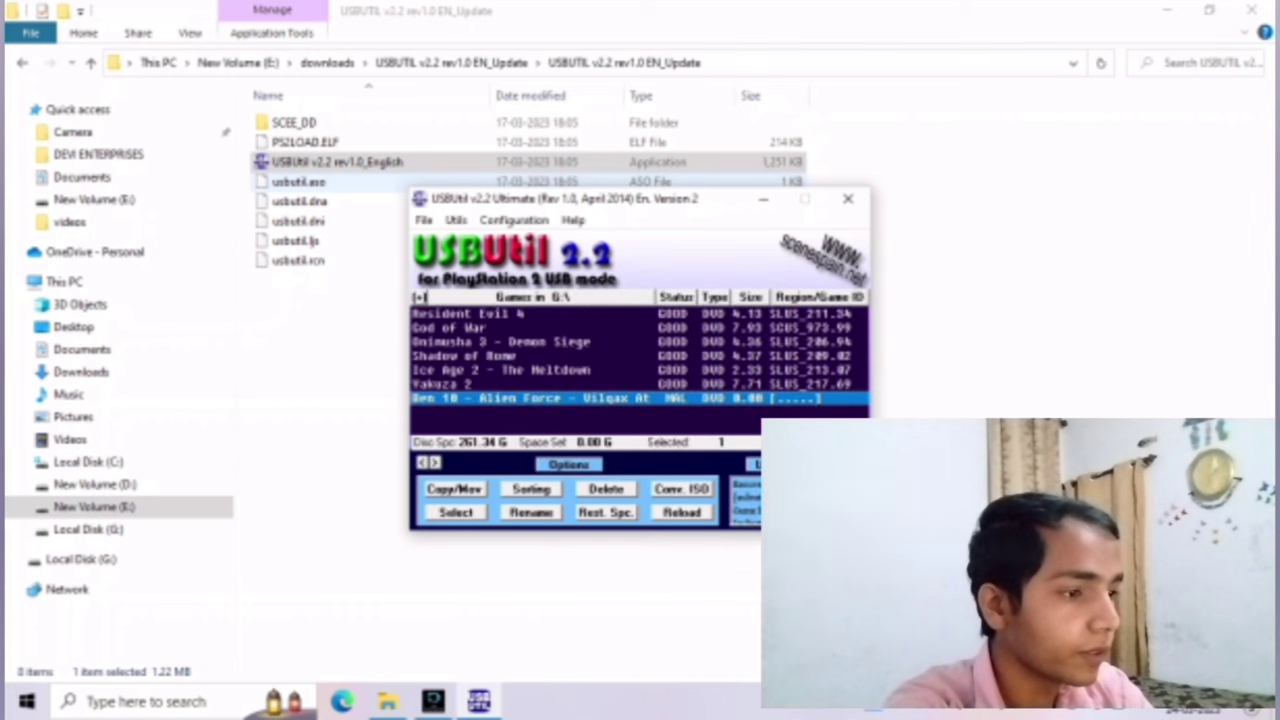
pyautogui.hotkey('alt', 'u')
pyautogui.press('Down')
pyautogui.press('Down')
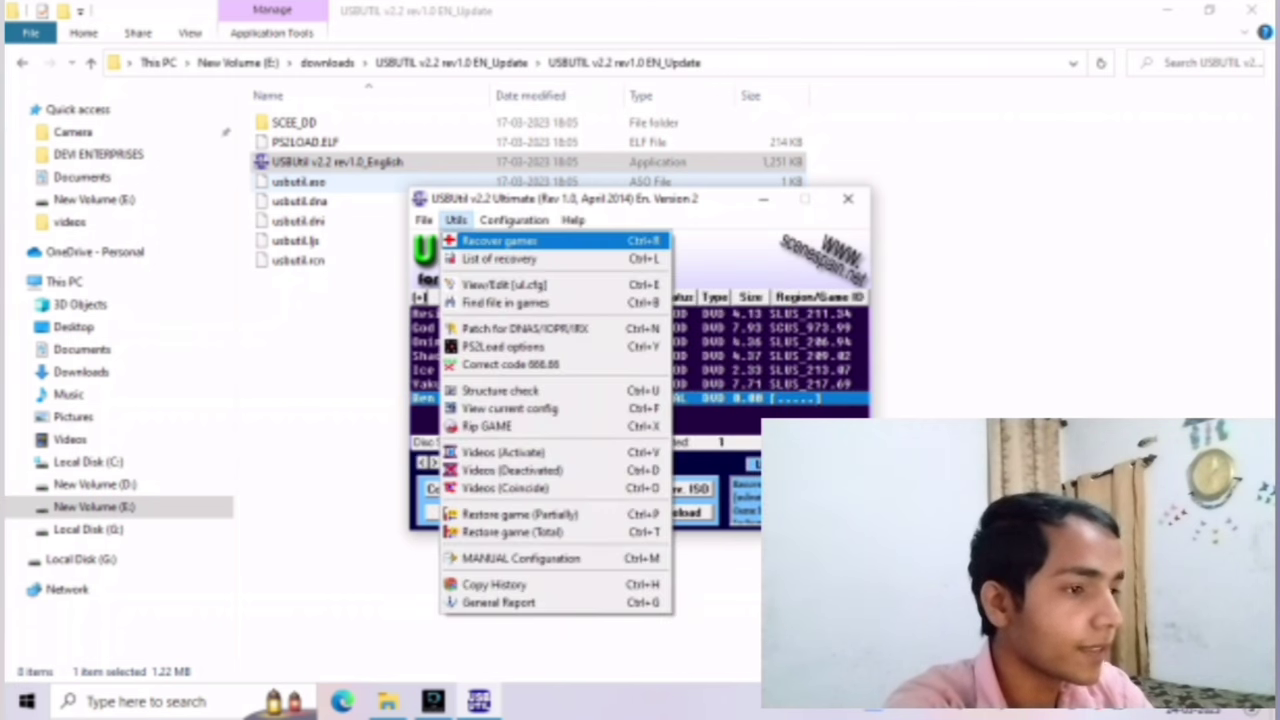
pyautogui.press('Down')
pyautogui.press('Down')
pyautogui.press('Down')
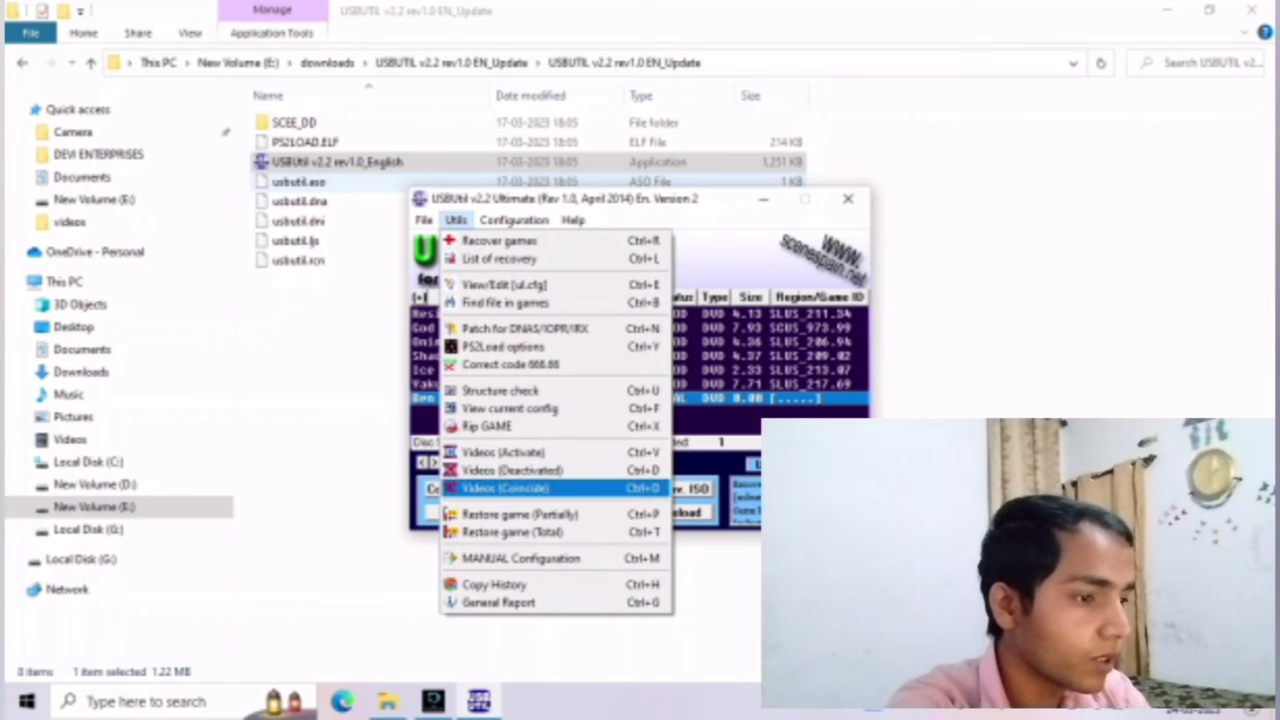
pyautogui.hotkey('alt', 'Tab')
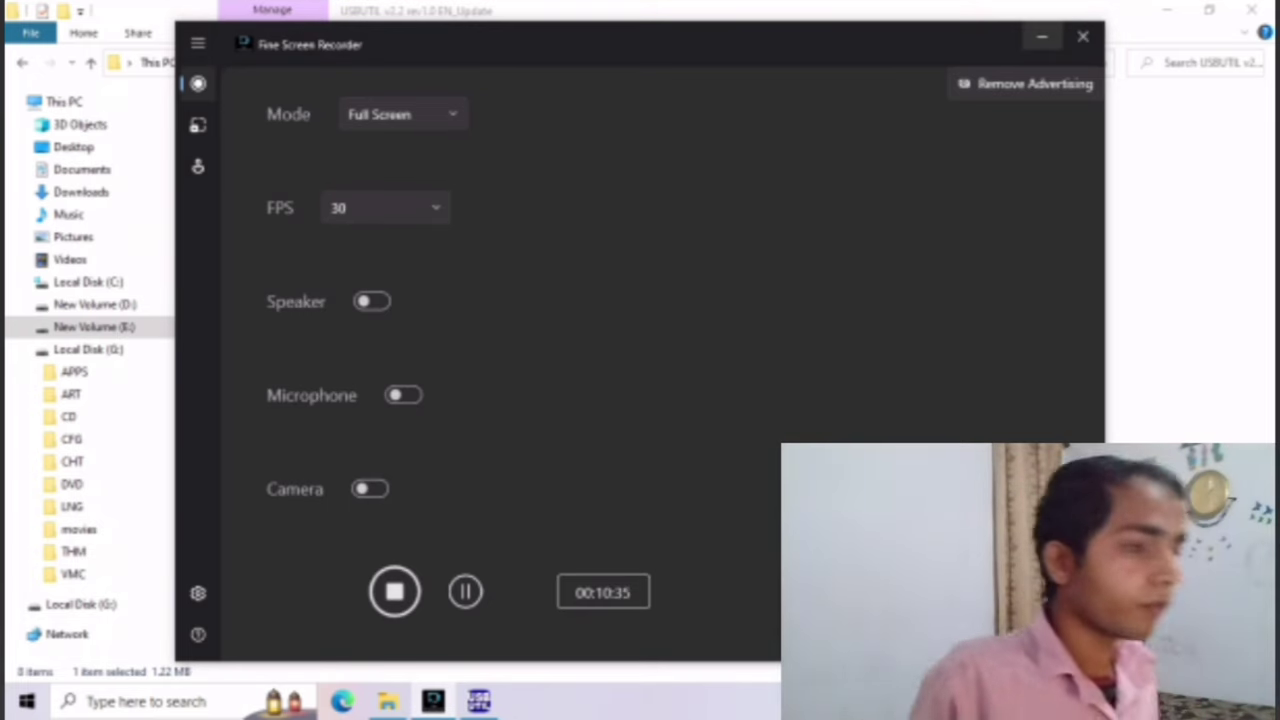
pyautogui.hotkey('alt', 'Tab')
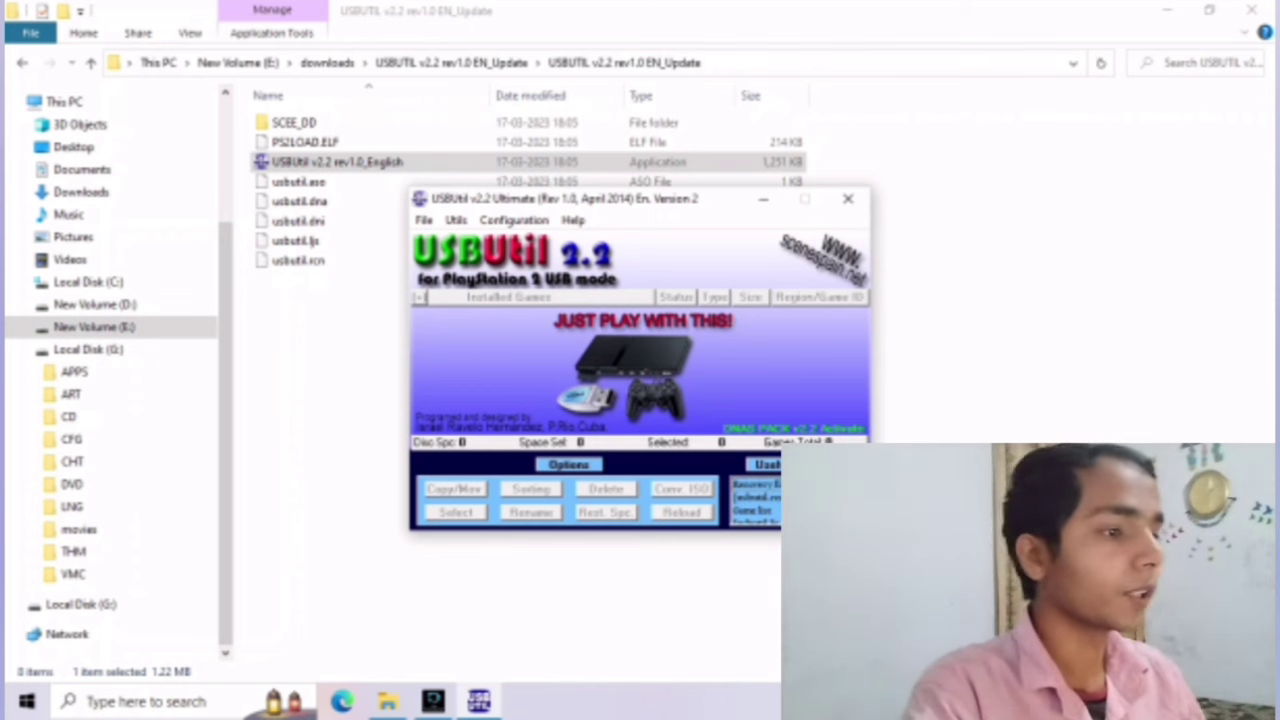
# Start creating a game from an ISO, with drive D: as the source and drive G: as the destination
pyautogui.hotkey('alt', 'f')
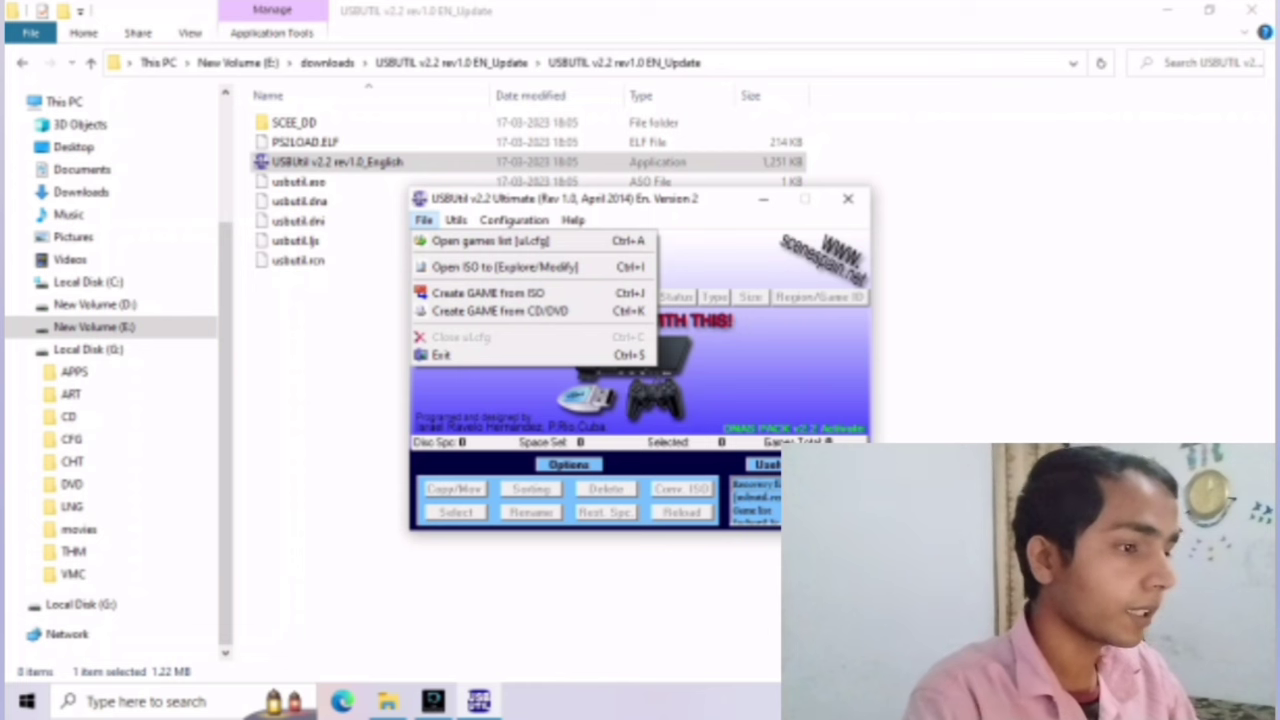
pyautogui.press('Down')
pyautogui.press('Down')
pyautogui.press('Return')
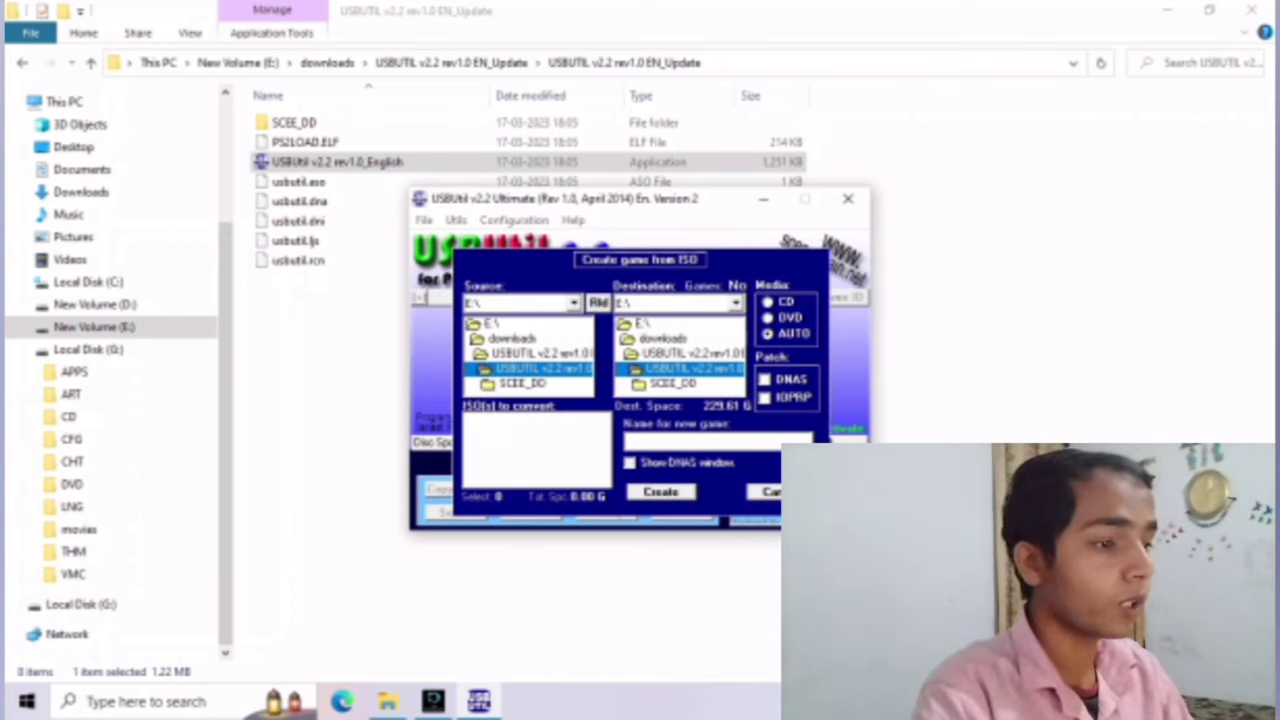
pyautogui.hotkey('alt', 'Down')
pyautogui.press('Up')
pyautogui.press('Up')
pyautogui.press('Down')
pyautogui.press('Down')
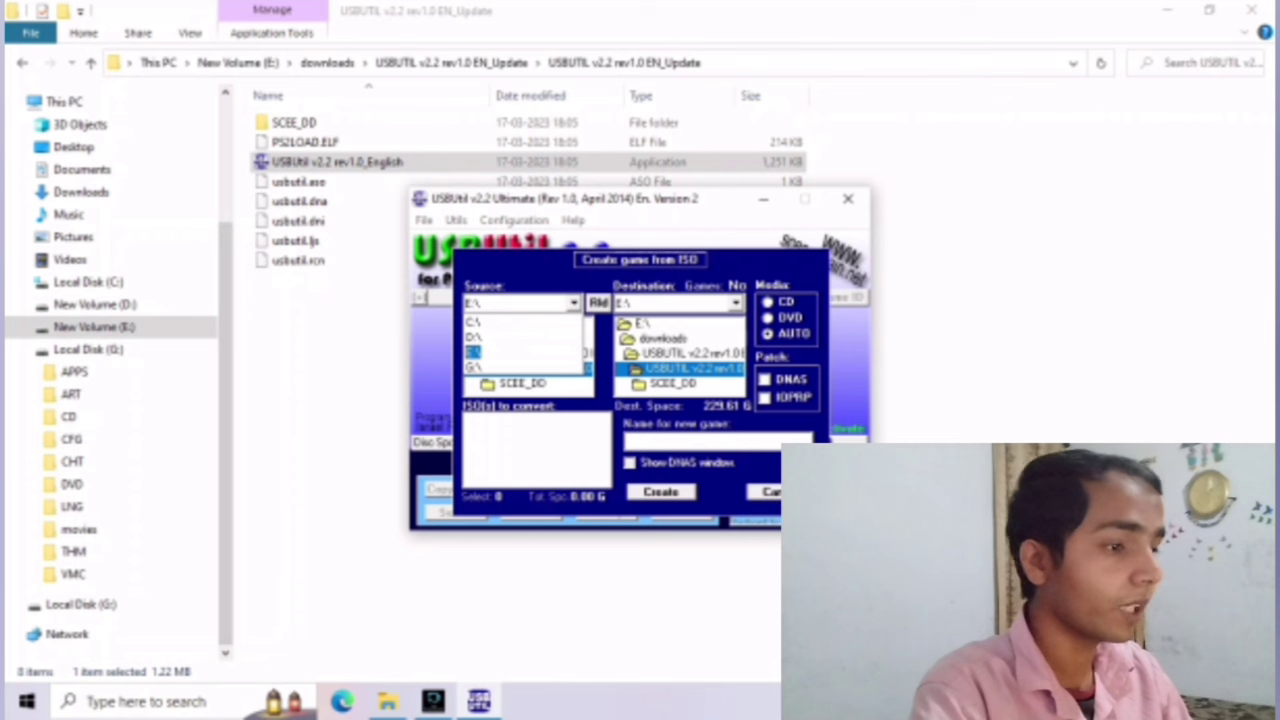
pyautogui.press('Return')
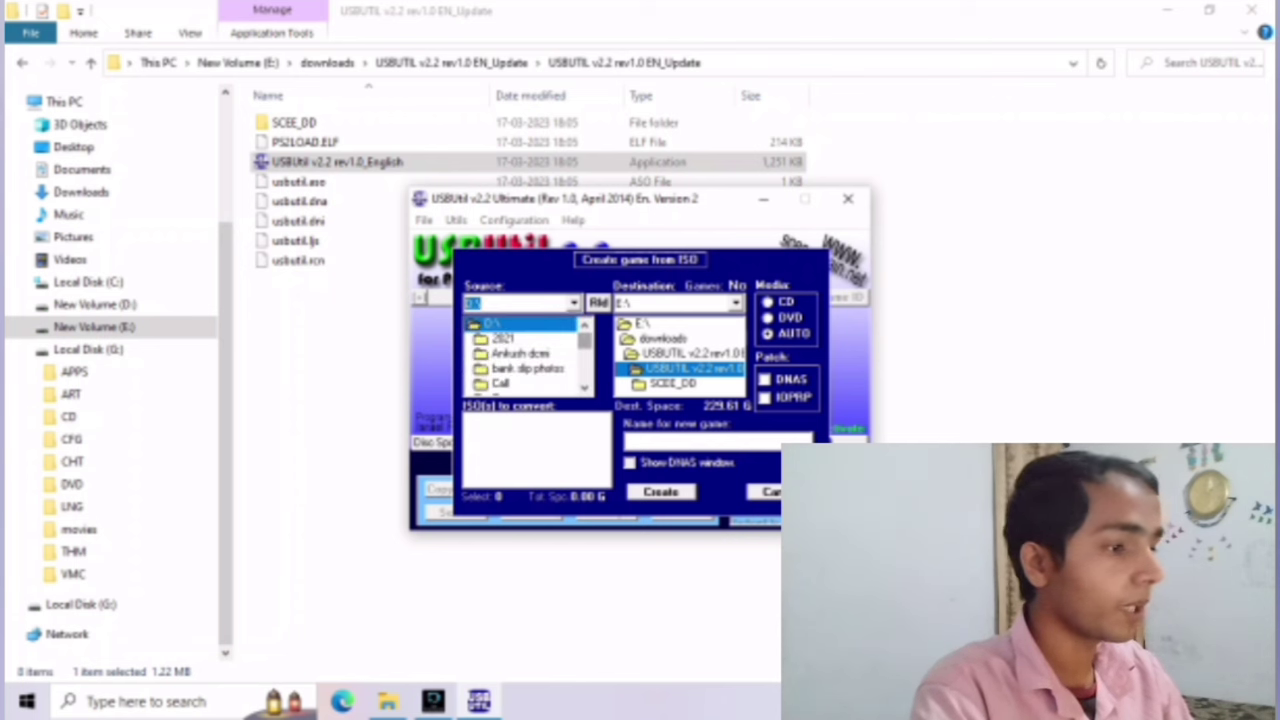
pyautogui.press('Tab')
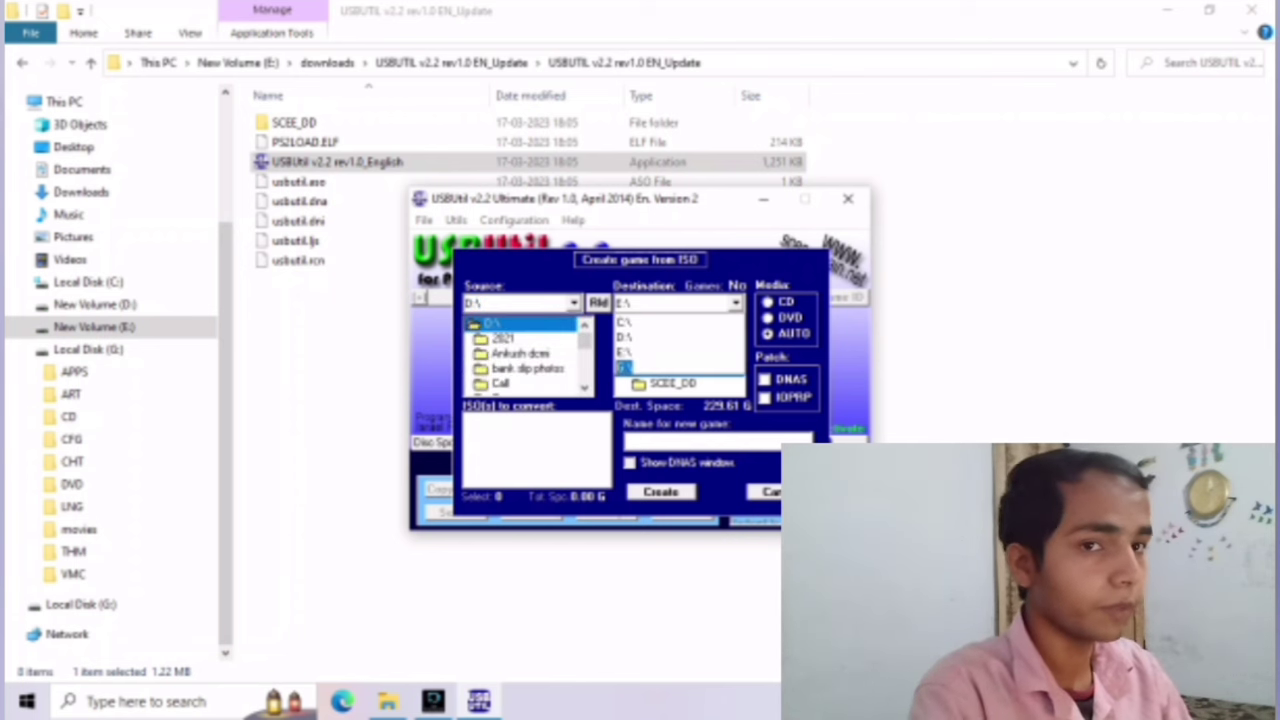
pyautogui.press('Down')
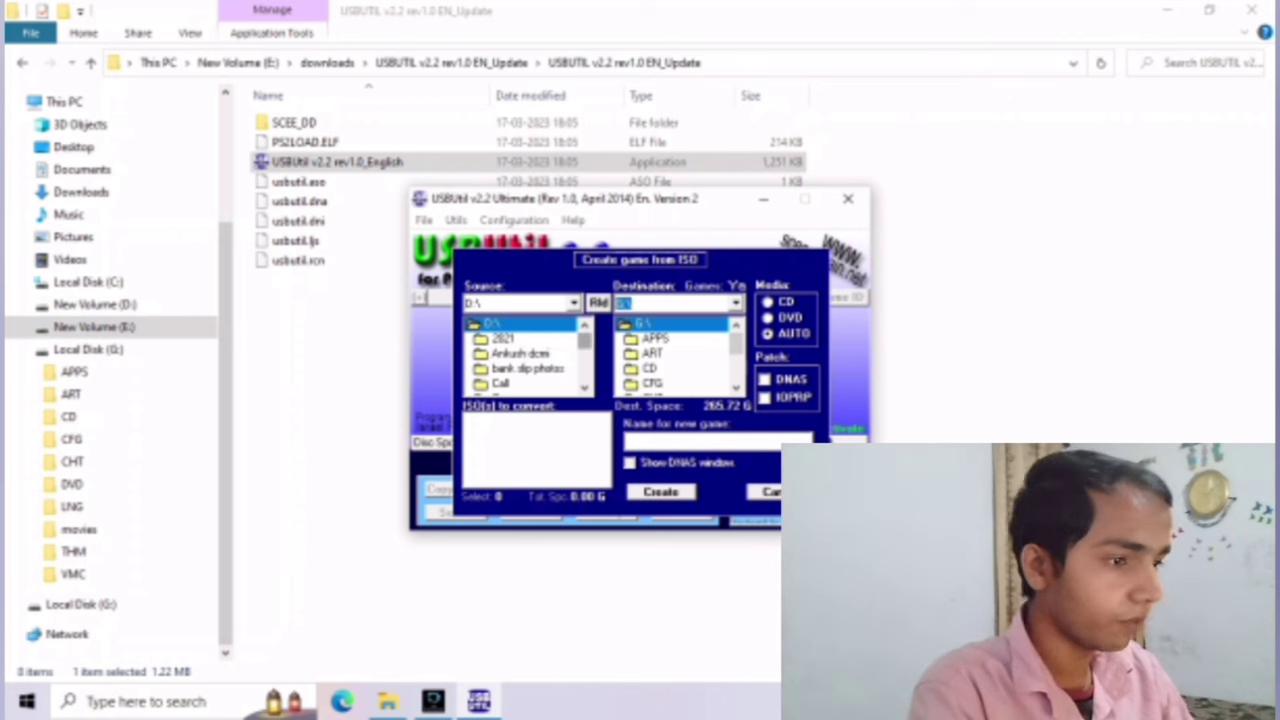
# Select the Ben 10 - Alien Force - Vilgax Attacks ISO in the ps2 games folder and create the game from it
pyautogui.scroll(-4, 525, 355)
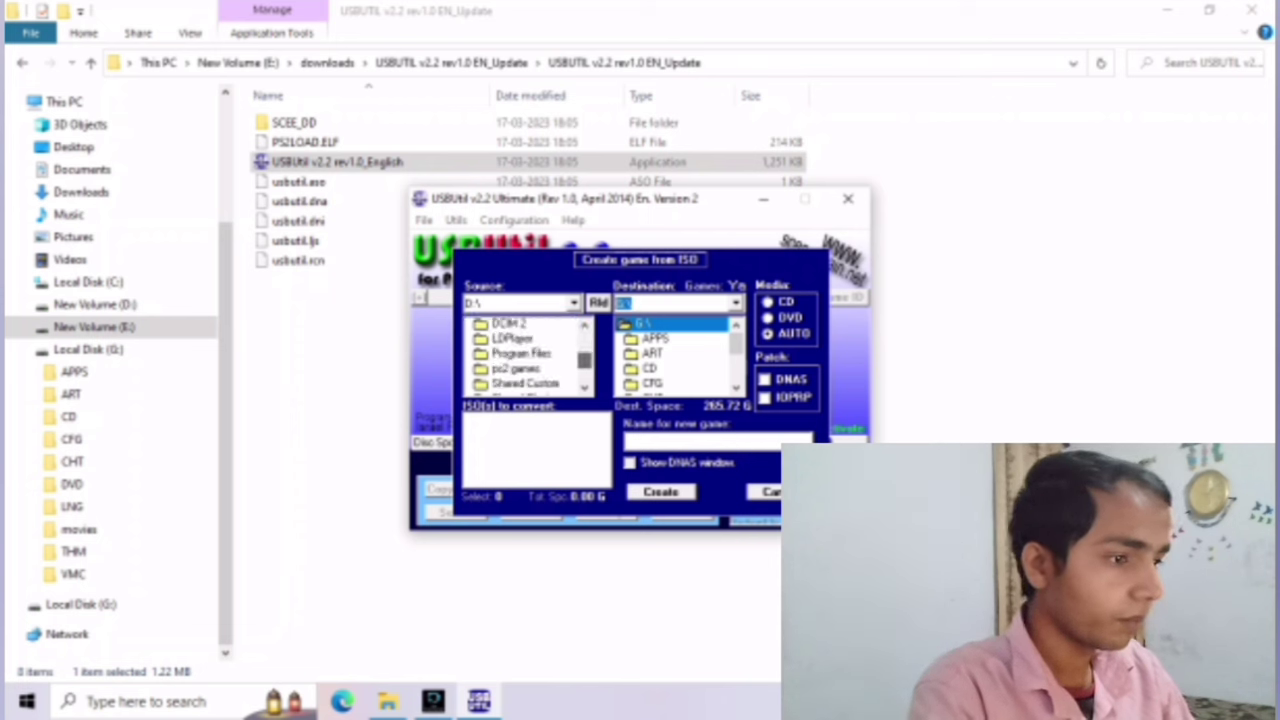
pyautogui.doubleClick(515, 368)
pyautogui.click(530, 354)
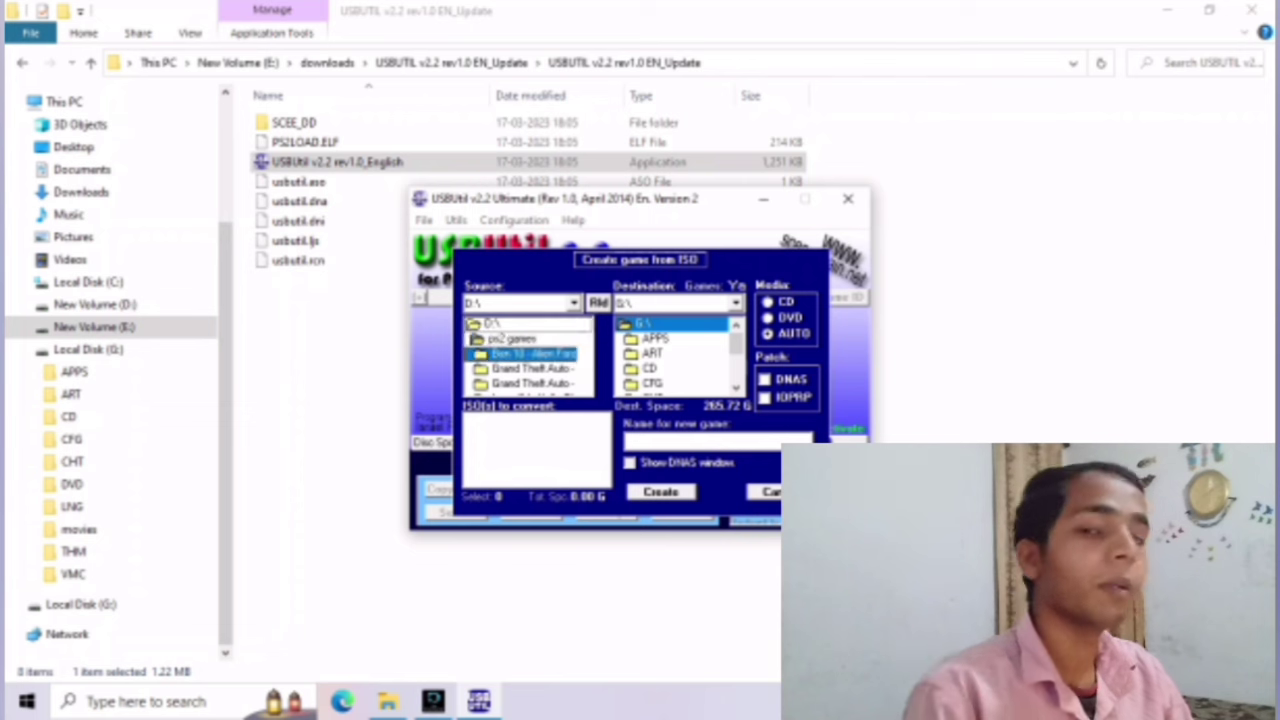
pyautogui.doubleClick(530, 354)
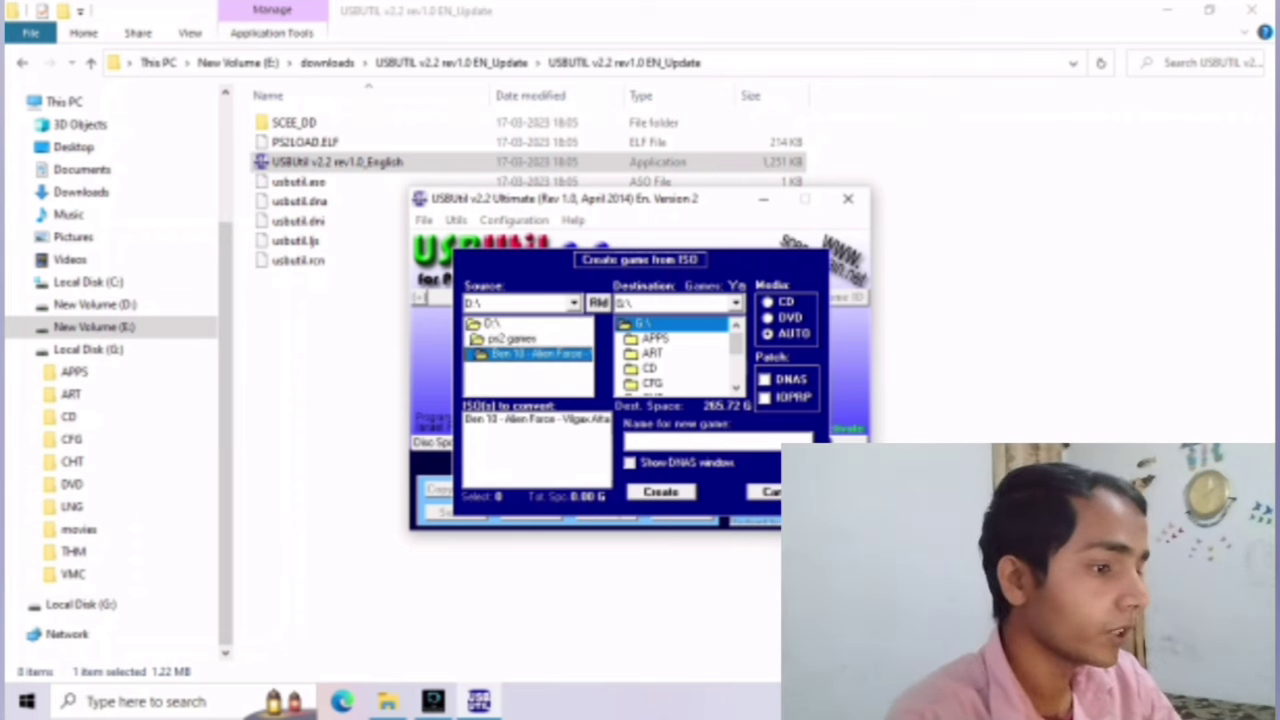
pyautogui.click(537, 418)
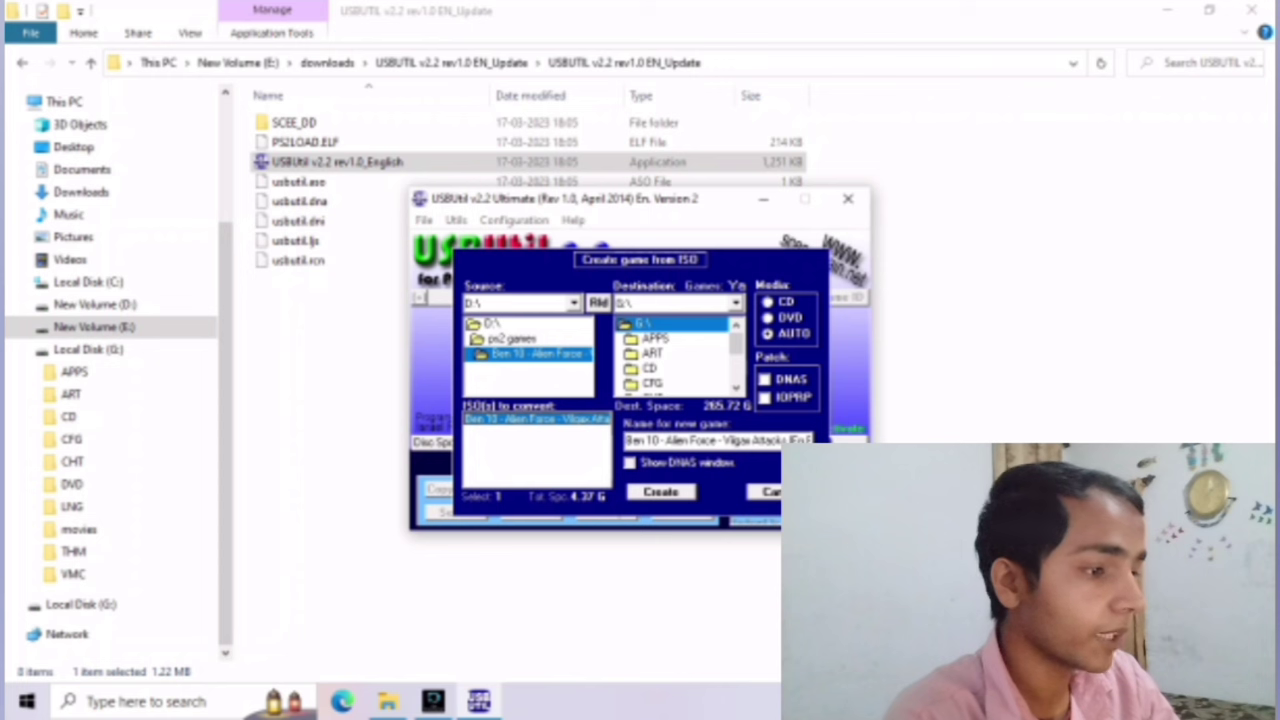
pyautogui.press('Return')
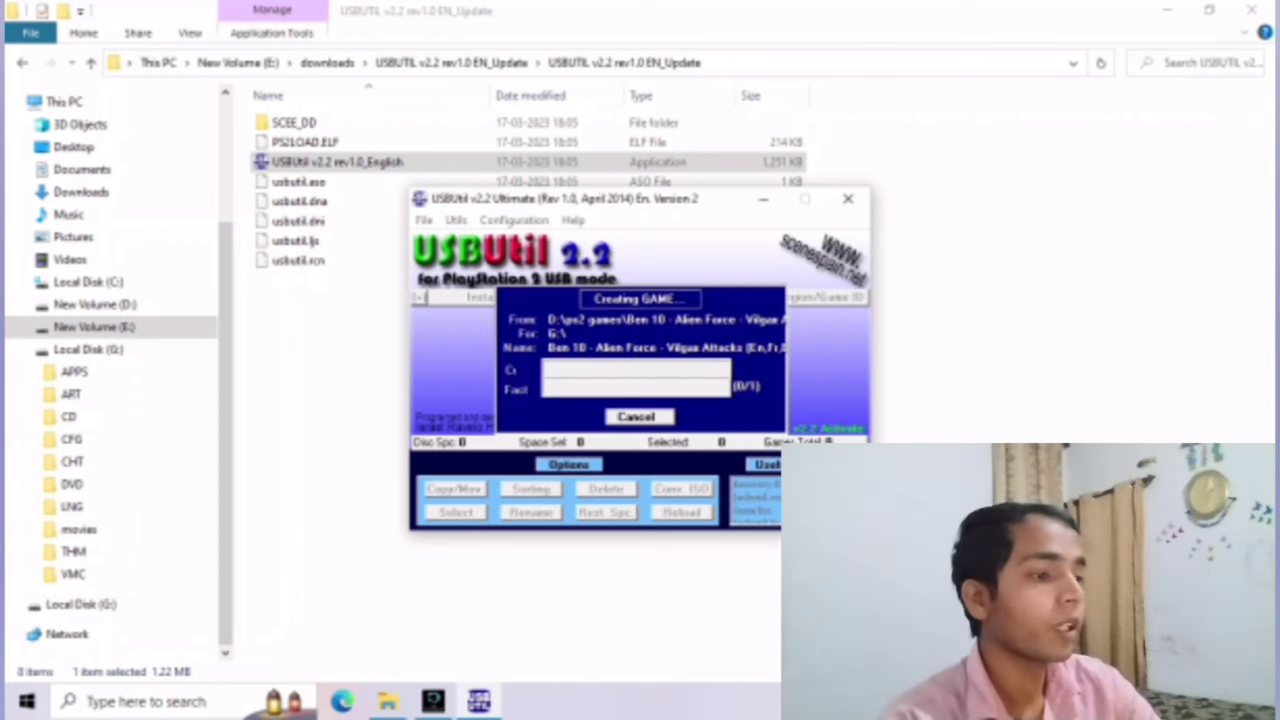